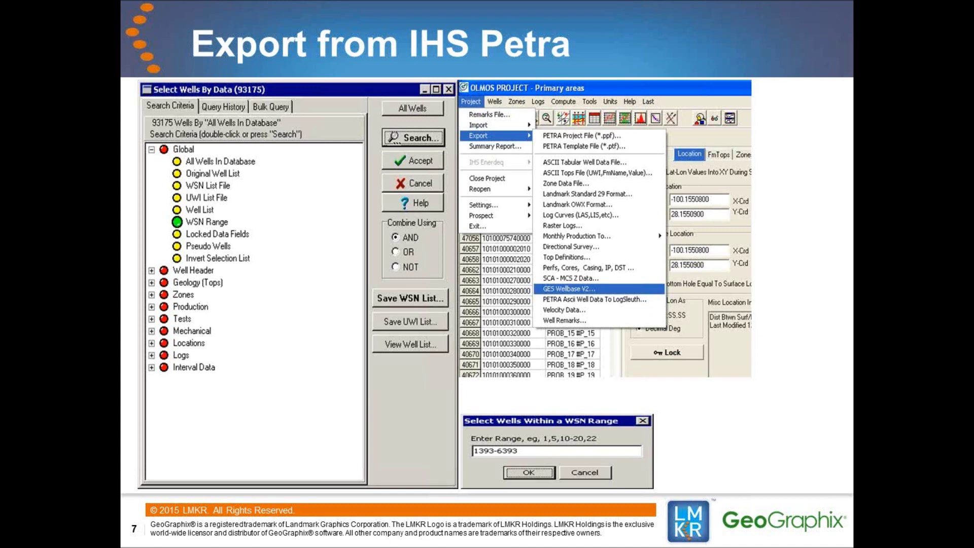
# Switch from the slide show to the WellBase Information Manager
pyautogui.hotkey('alt', 'Tab')
pyautogui.hotkey('alt', 'Tab')
pyautogui.hotkey('alt', 'Tab')
pyautogui.hotkey('alt', 'Tab')
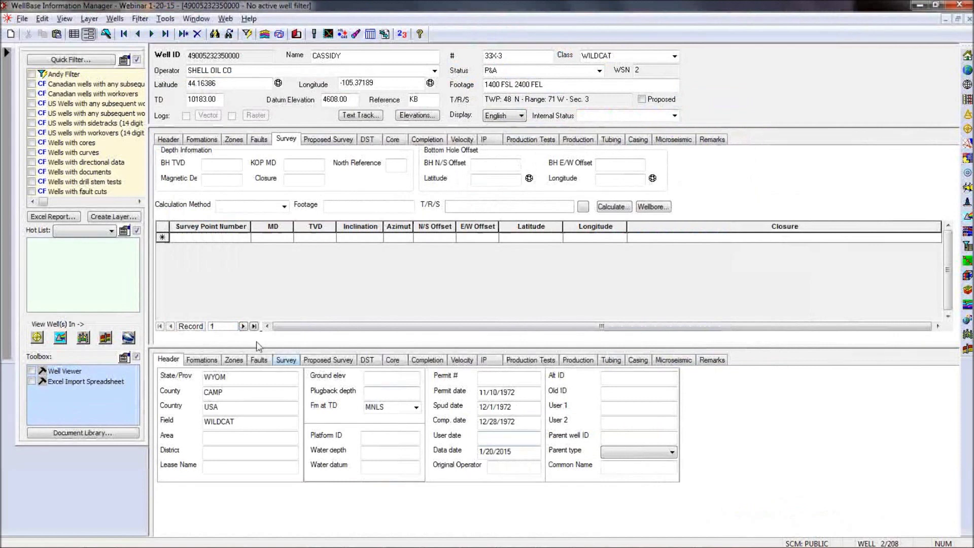
# Start a GeoGraphix ASCII2 import without a Defcon template and choose Webinar 2-20-2105.wls as the import file
pyautogui.click(23, 20)
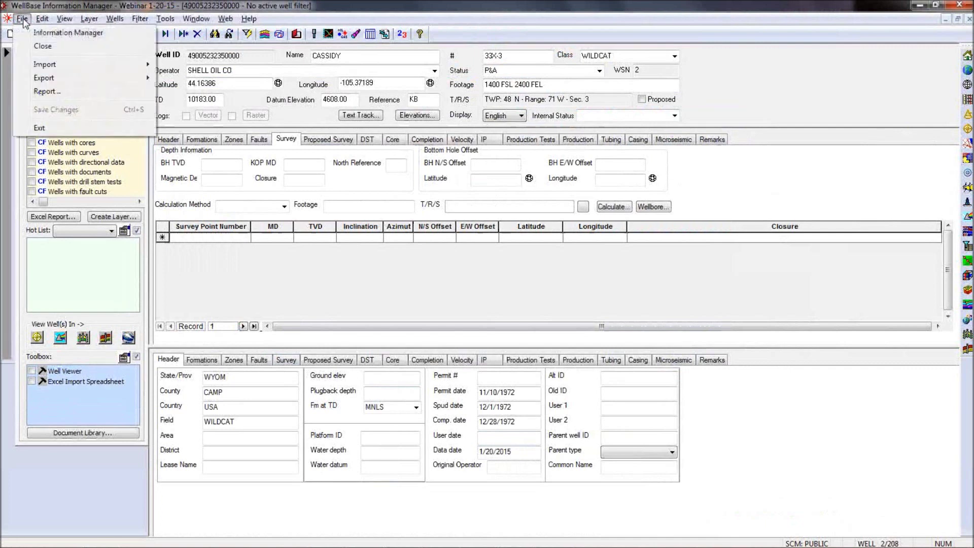
pyautogui.moveTo(38, 67)
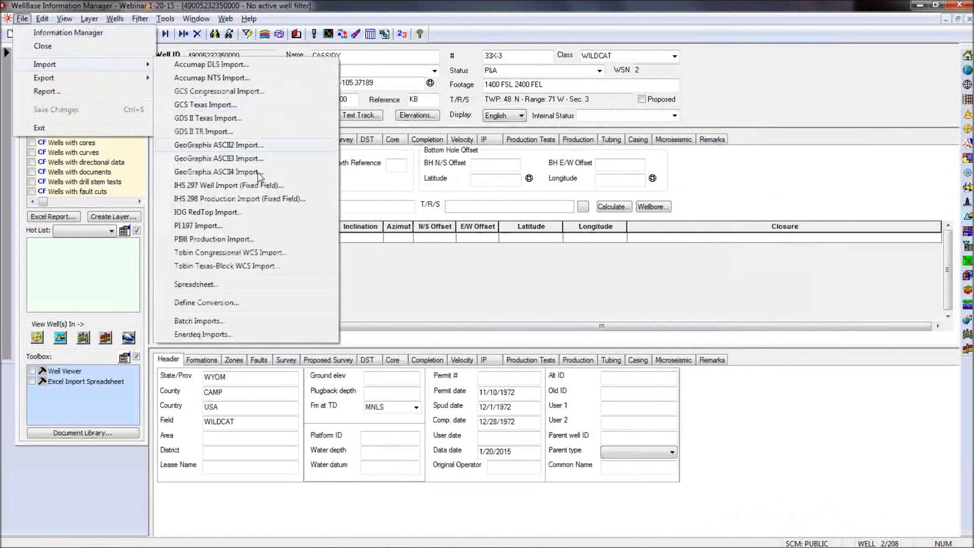
pyautogui.click(236, 147)
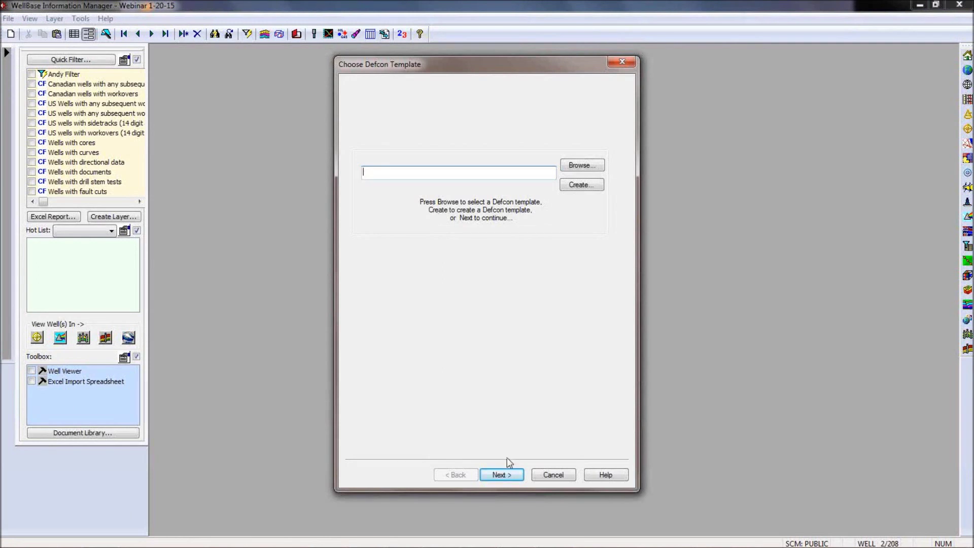
pyautogui.click(507, 472)
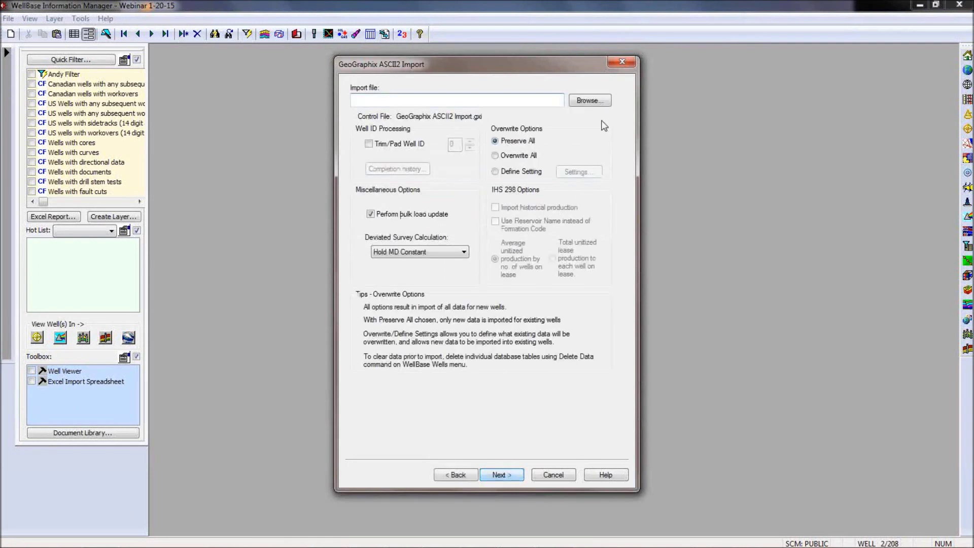
pyautogui.click(588, 100)
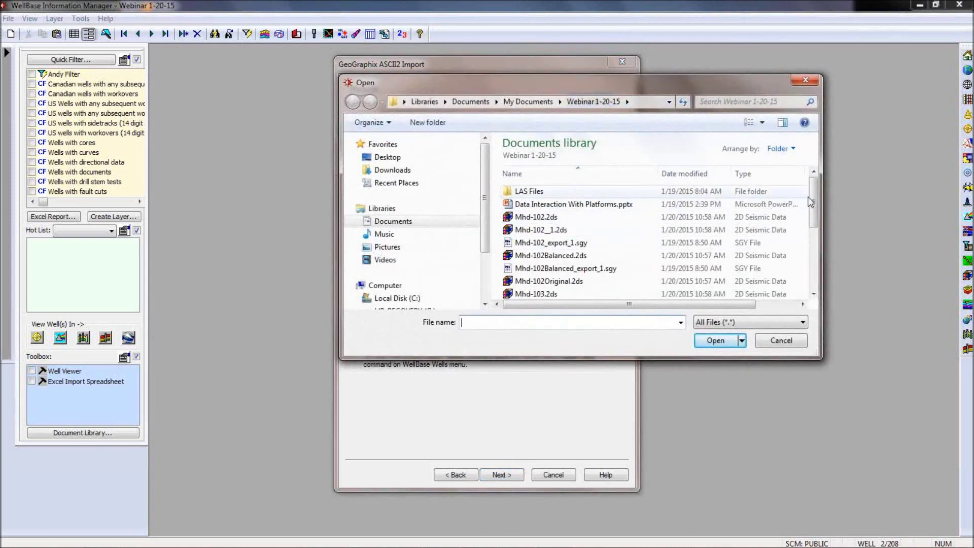
pyautogui.moveTo(809, 200); pyautogui.dragTo(810, 263)
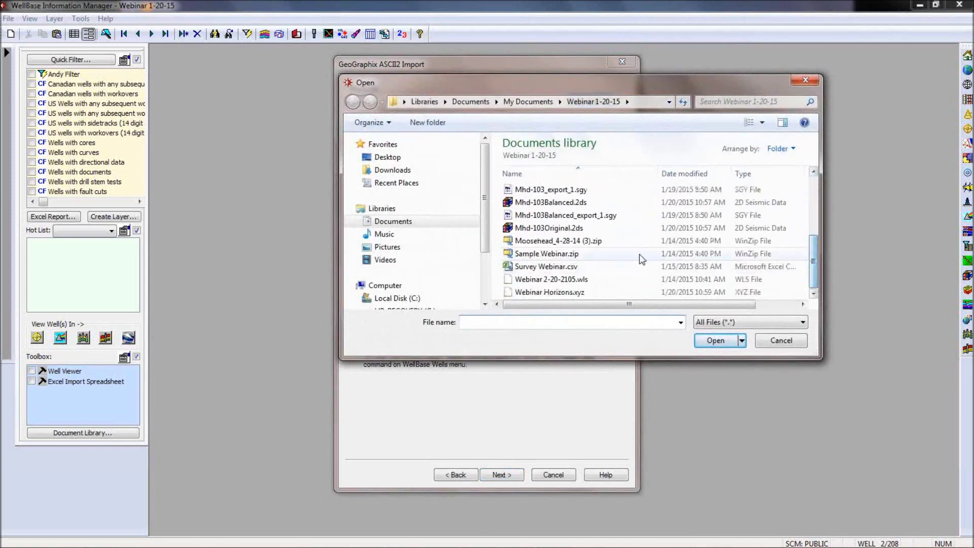
pyautogui.click(619, 279)
pyautogui.click(720, 341)
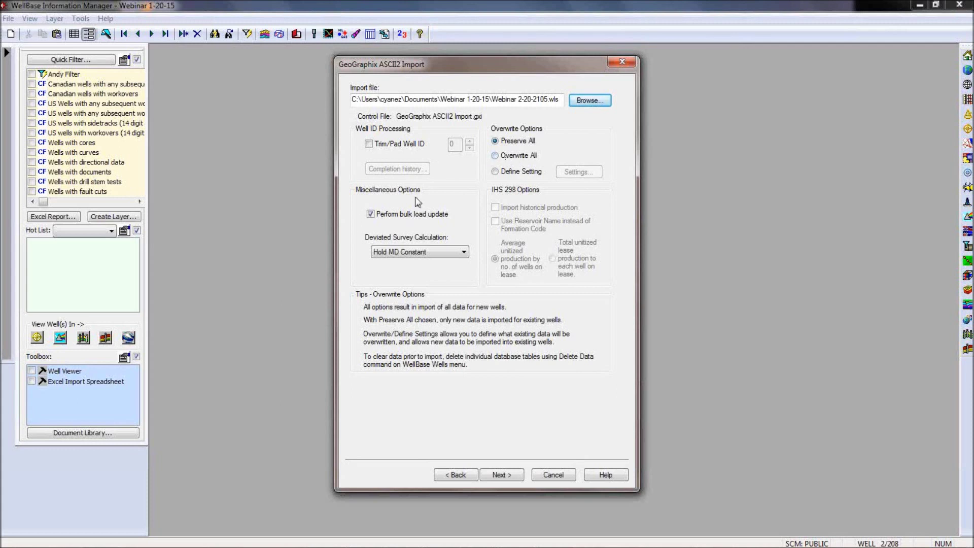
# Turn off the bulk load update and set the deviated survey calculation to Do Not Calculate
pyautogui.click(371, 214)
pyautogui.click(440, 252)
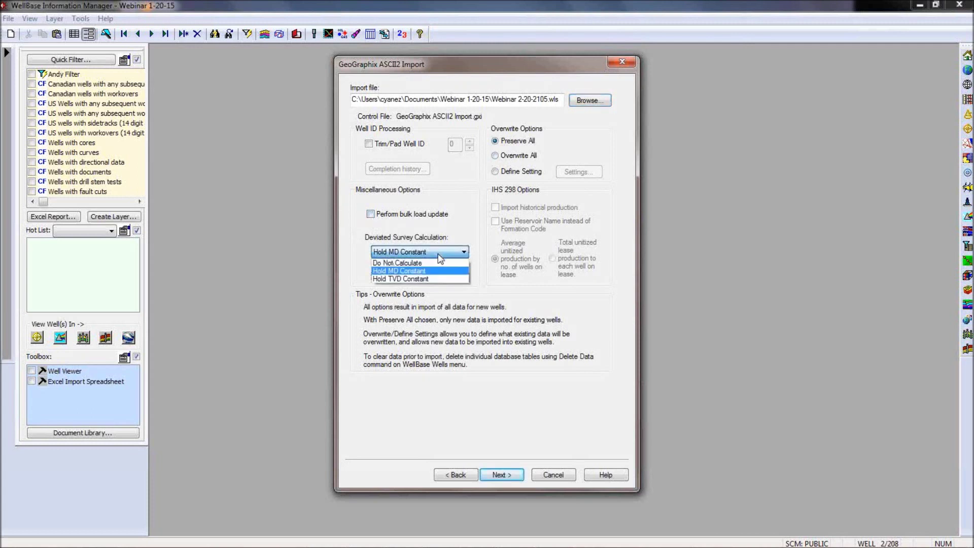
pyautogui.click(436, 261)
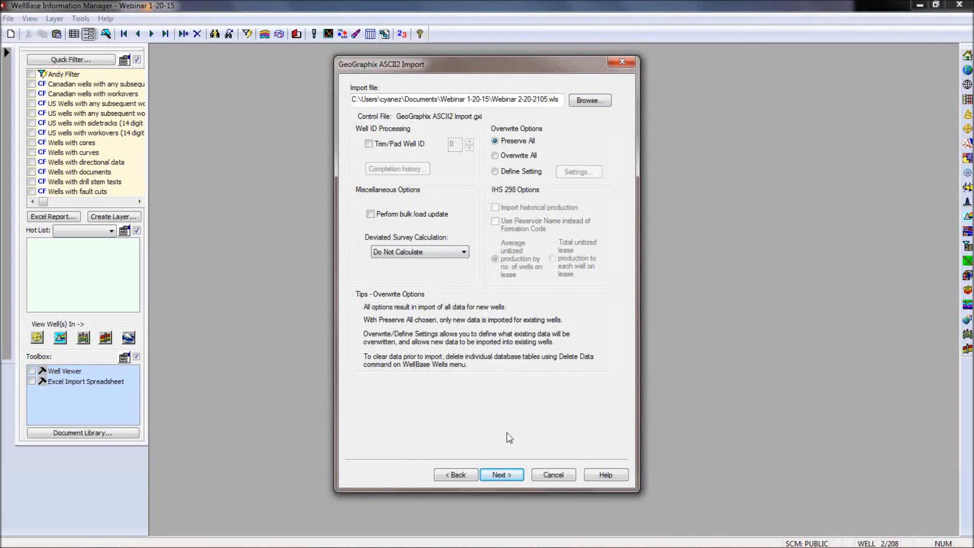
# Proceed past the boundary entity settings to the import coordinate system settings and cancel the import
pyautogui.click(509, 477)
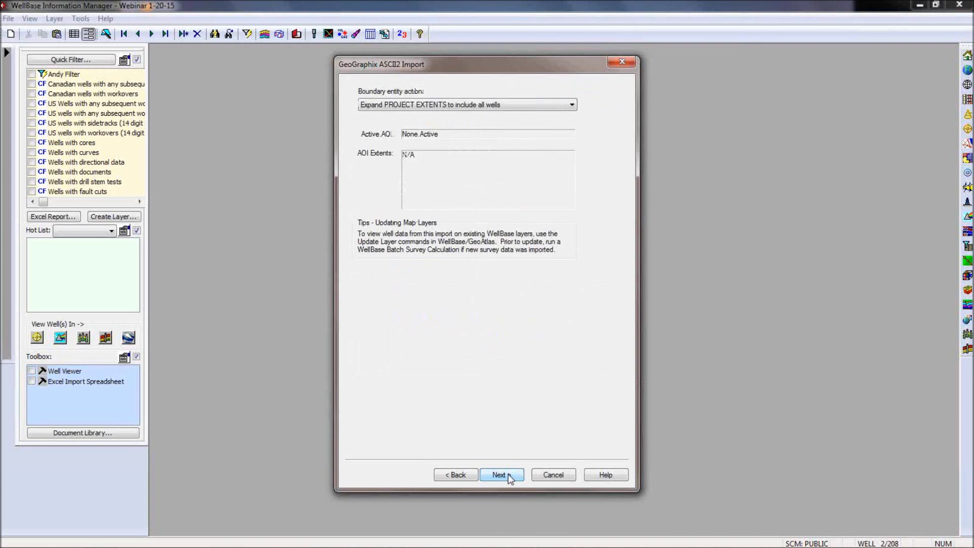
pyautogui.click(509, 477)
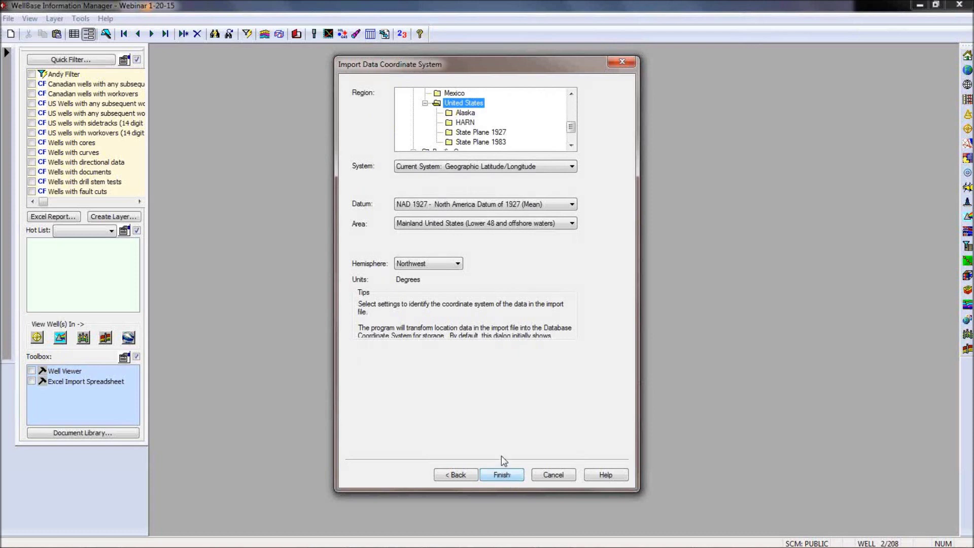
pyautogui.click(553, 475)
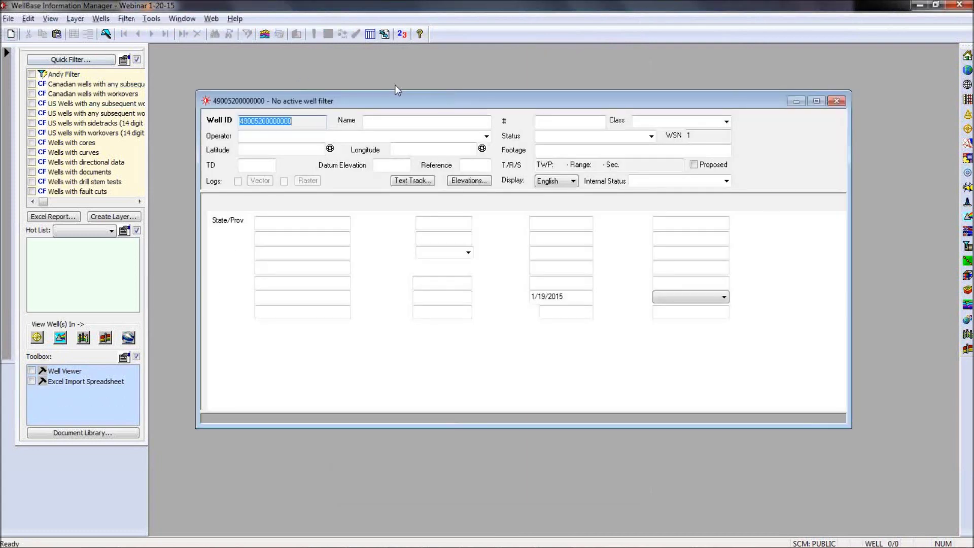
# Maximize the well data window and browse forward through the well records to well 8
pyautogui.doubleClick(482, 95)
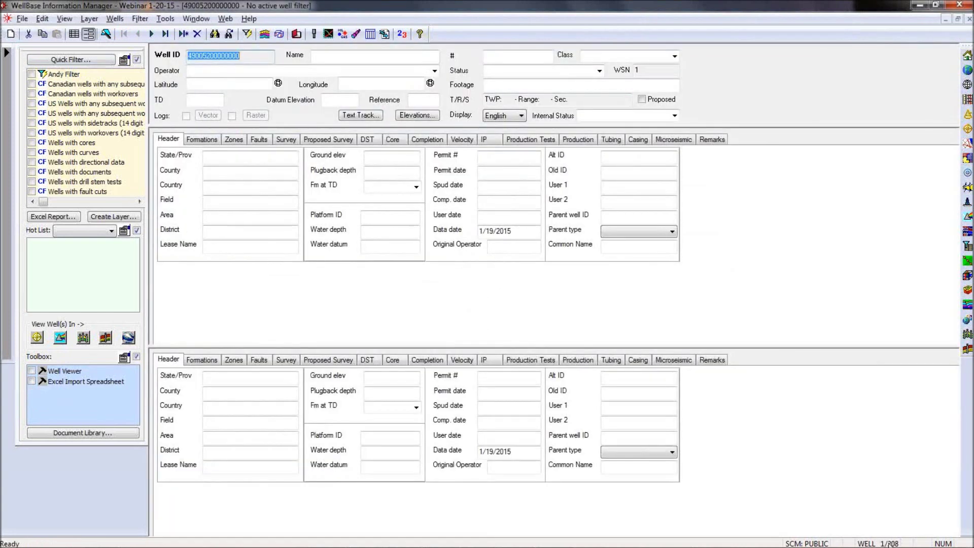
pyautogui.click(151, 34)
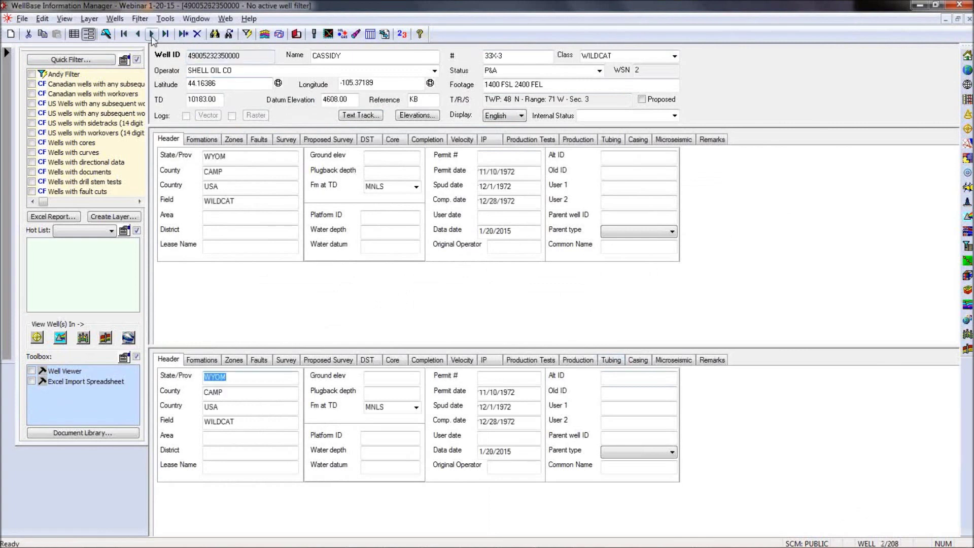
pyautogui.click(151, 34)
pyautogui.click(151, 34)
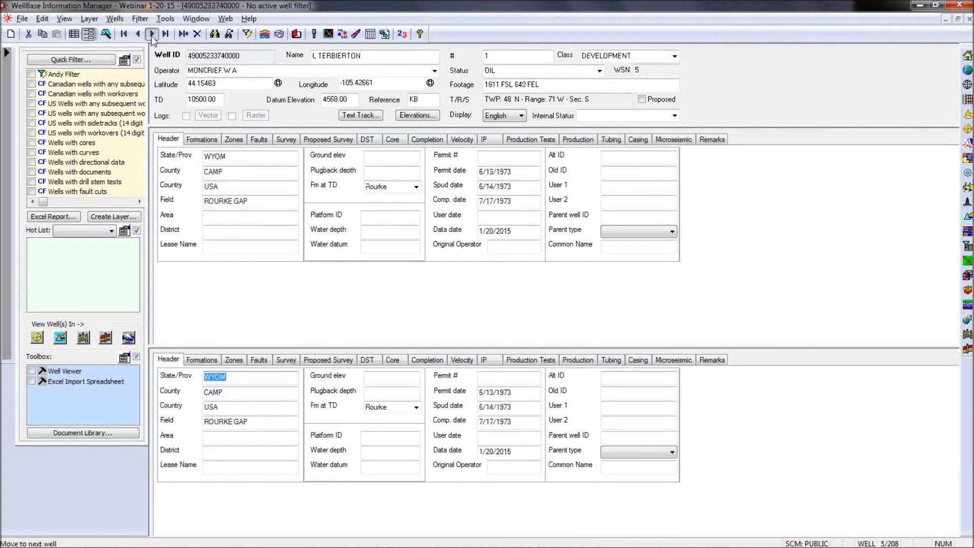
pyautogui.click(151, 34)
pyautogui.click(151, 34)
pyautogui.click(151, 34)
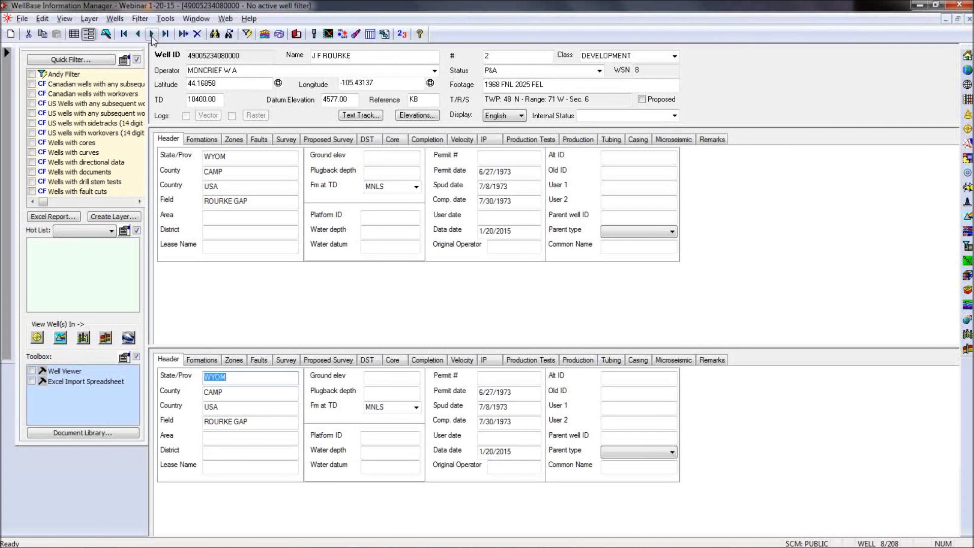
# Switch to the PowerPoint slide show and advance to the slide "Export from IHS Petra Cont."
pyautogui.hotkey('alt', 'Tab')
pyautogui.hotkey('alt', 'Tab')
pyautogui.hotkey('alt', 'Tab')
pyautogui.hotkey('alt', 'Tab')
pyautogui.hotkey('alt', 'Tab')
pyautogui.hotkey('alt', 'Tab')
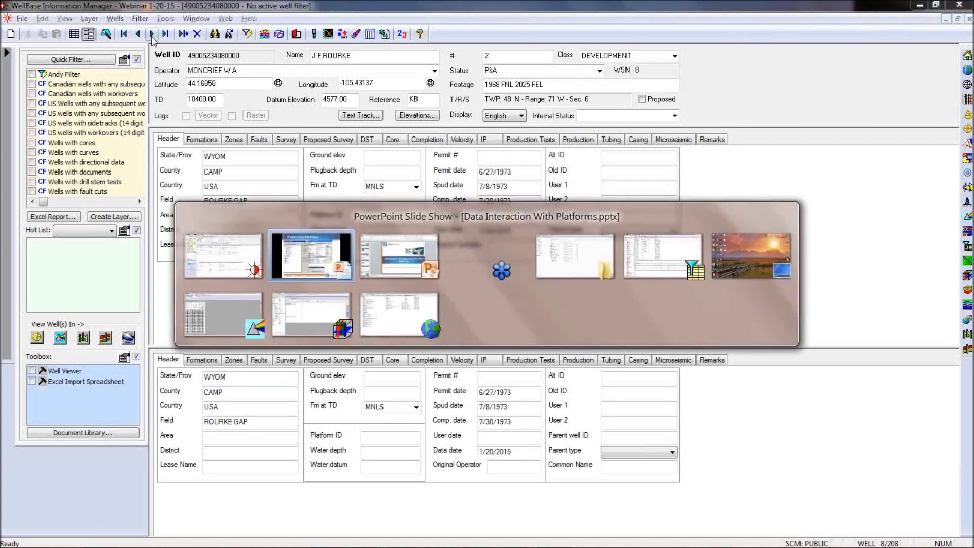
pyautogui.hotkey('alt', 'Tab')
pyautogui.hotkey('alt', 'Tab')
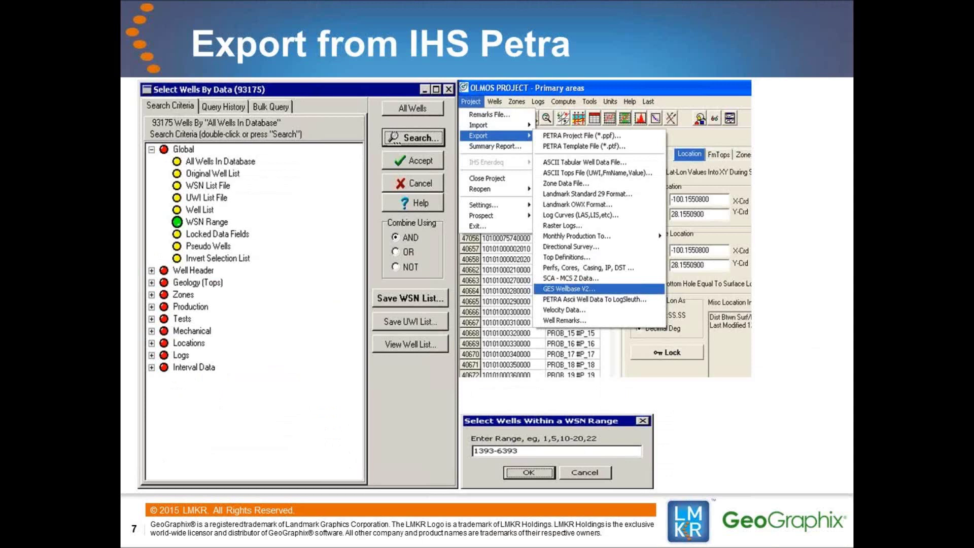
pyautogui.press('Right')
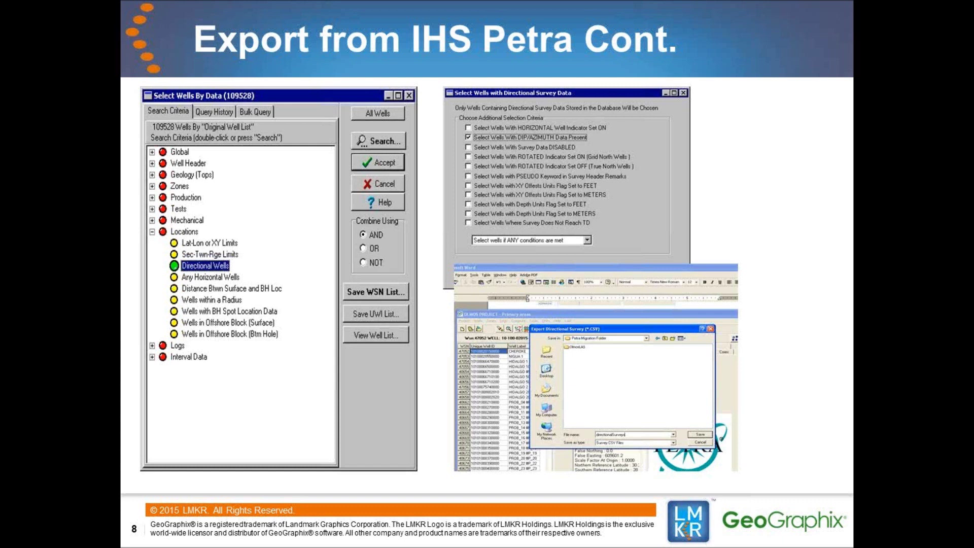
# Switch to the Webinar 1-20-15 folder and open Survey Webinar.csv in a maximized Excel window
pyautogui.hotkey('alt', 'Tab')
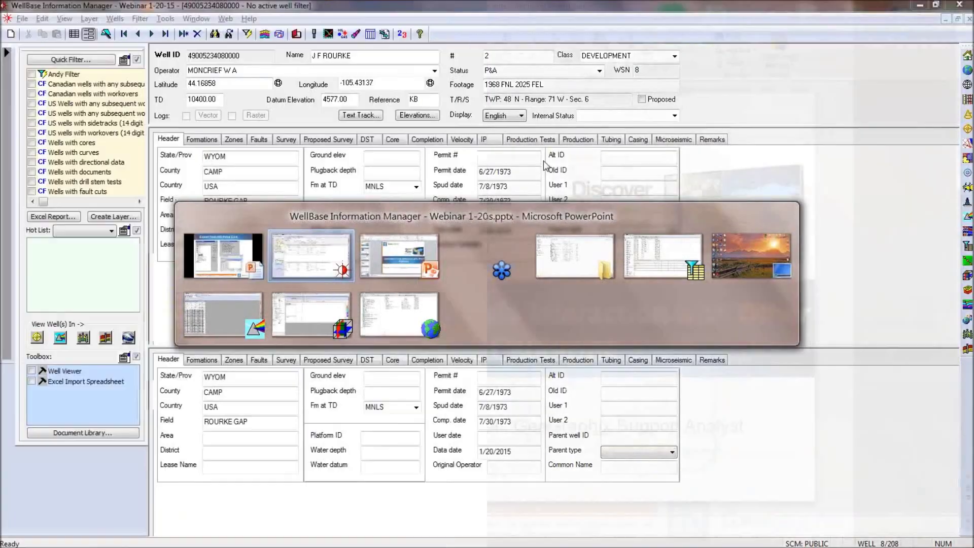
pyautogui.hotkey('alt', 'Tab')
pyautogui.hotkey('alt', 'Tab')
pyautogui.hotkey('alt', 'Tab')
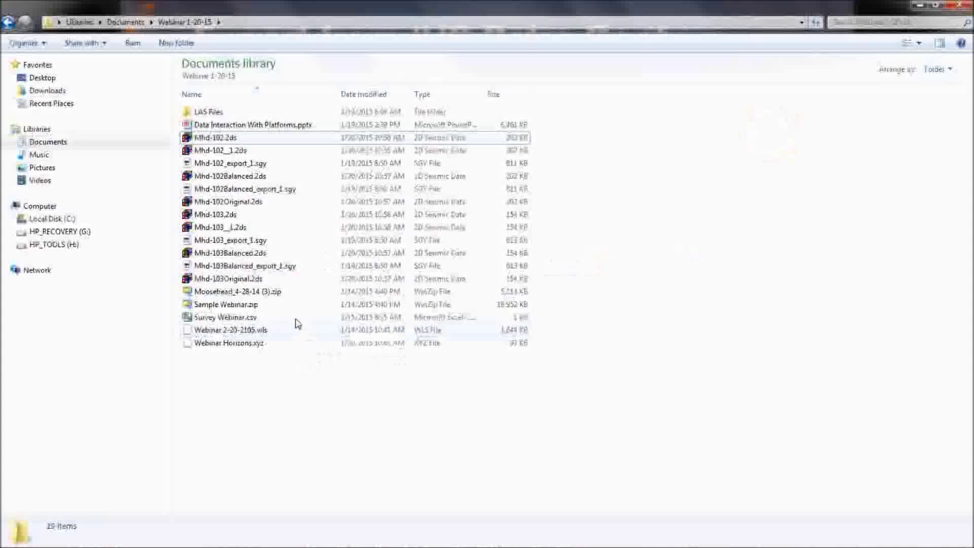
pyautogui.doubleClick(296, 318)
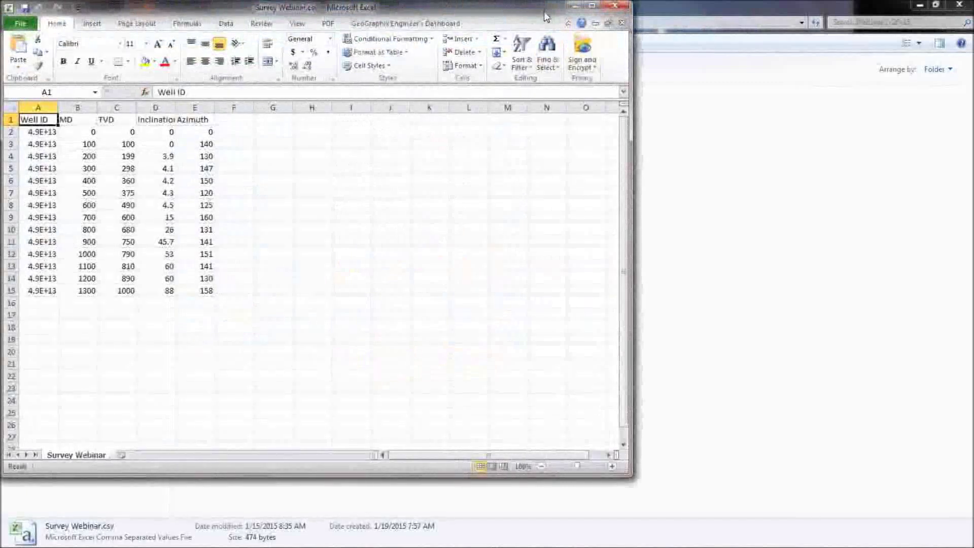
pyautogui.doubleClick(544, 11)
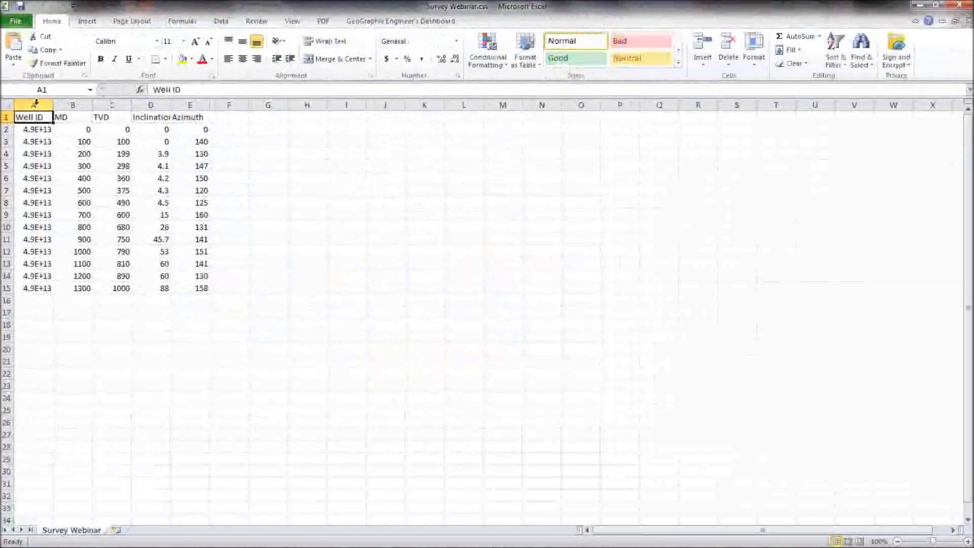
# Format the Well ID column as Number with 0 decimal places
pyautogui.click(35, 104)
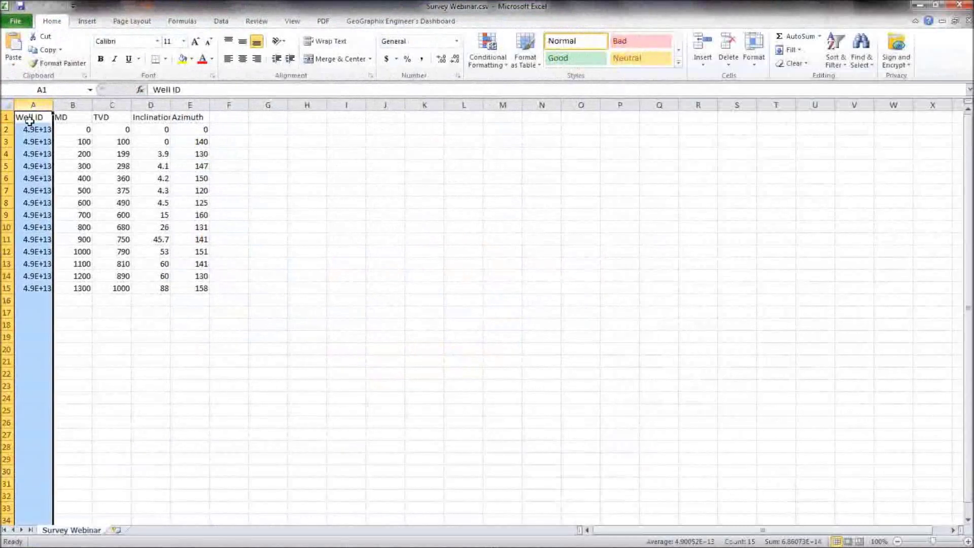
pyautogui.rightClick(36, 105)
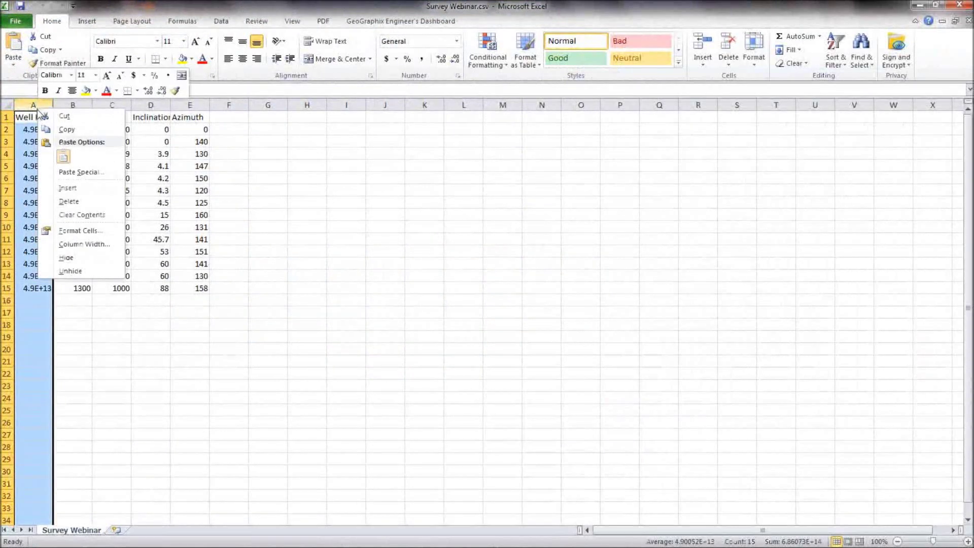
pyautogui.click(84, 230)
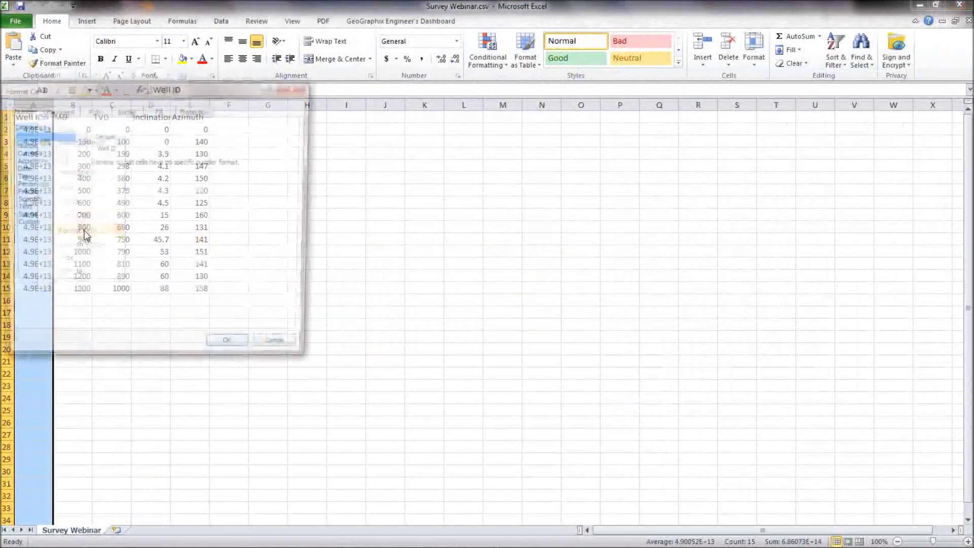
pyautogui.click(24, 144)
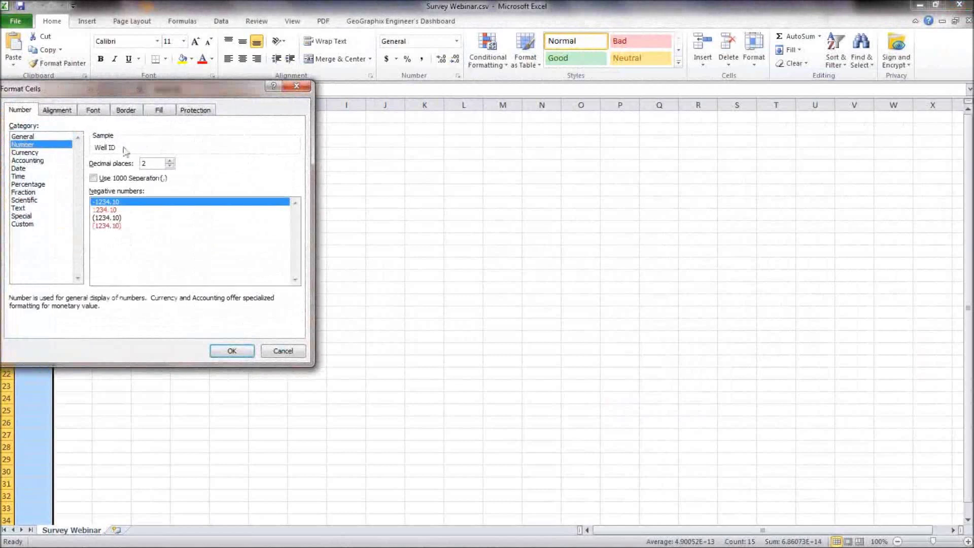
pyautogui.click(169, 166)
pyautogui.click(169, 166)
pyautogui.click(232, 350)
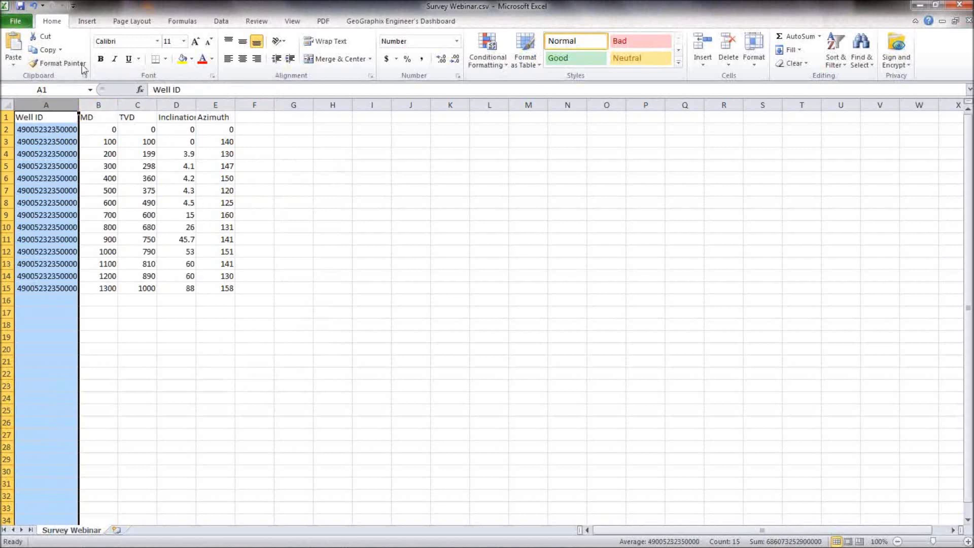
# Save the survey file as an Excel Workbook (*.xlsx) under the name Survey Webinar and switch back to WellBase
pyautogui.click(23, 22)
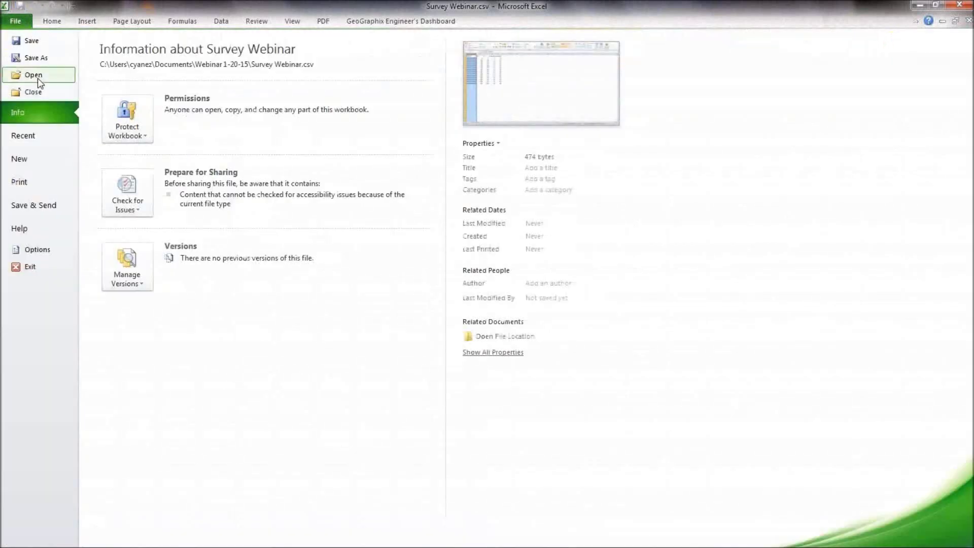
pyautogui.click(35, 58)
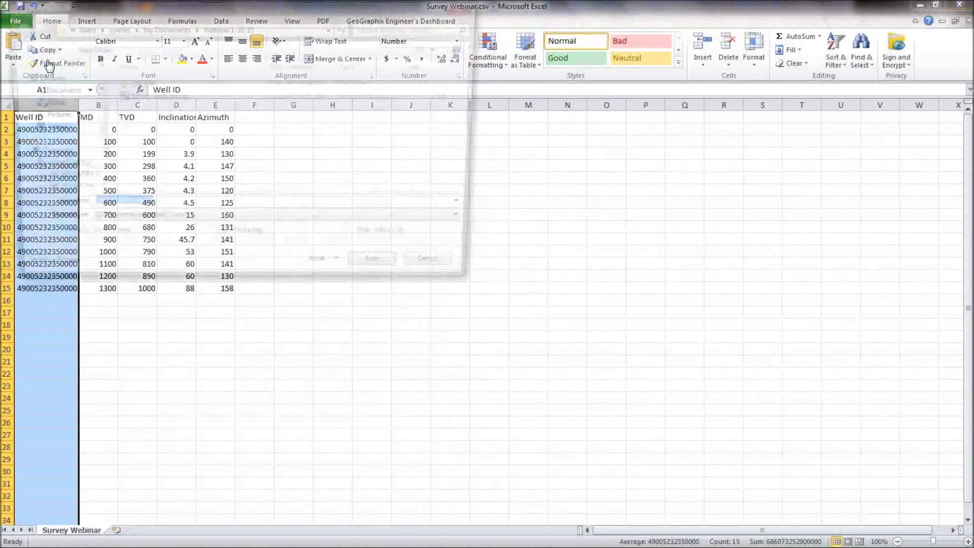
pyautogui.click(414, 227)
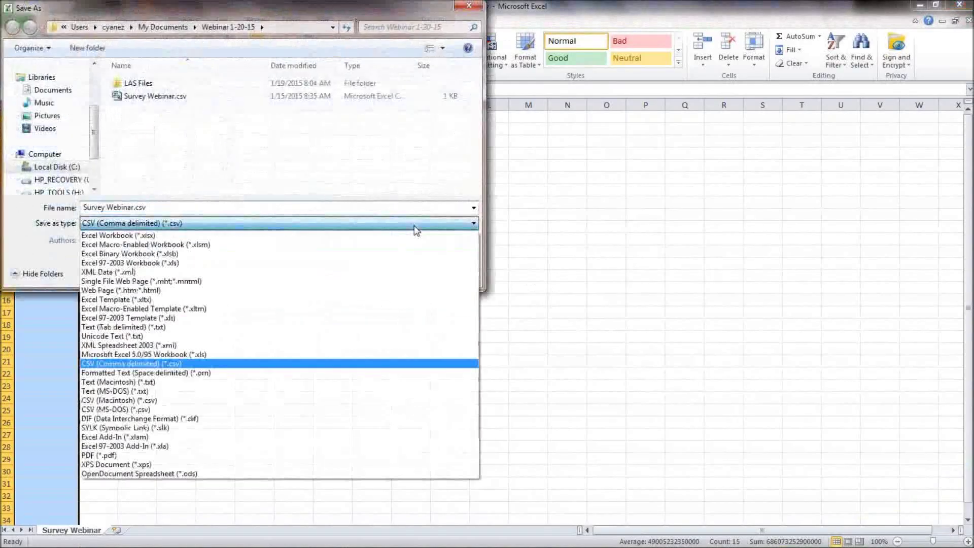
pyautogui.click(367, 244)
pyautogui.click(383, 287)
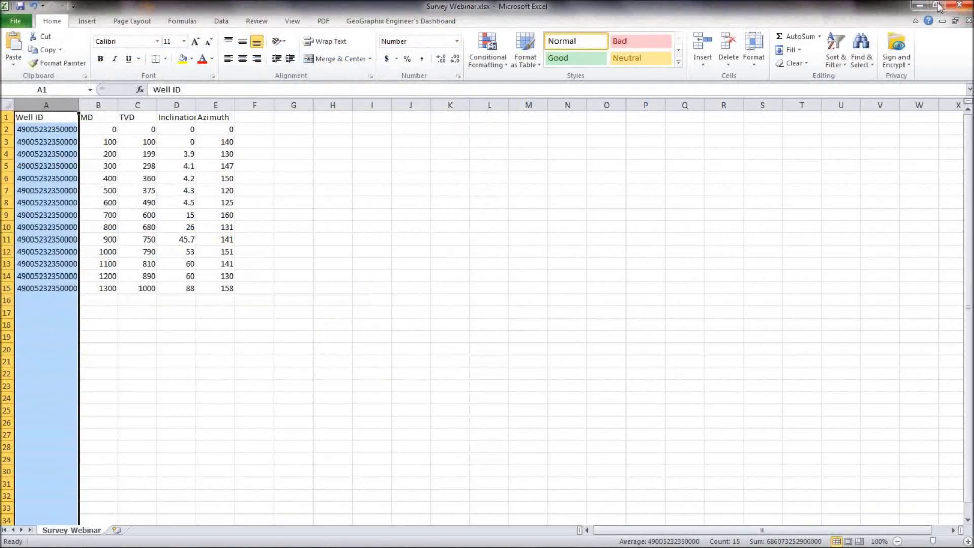
pyautogui.click(919, 5)
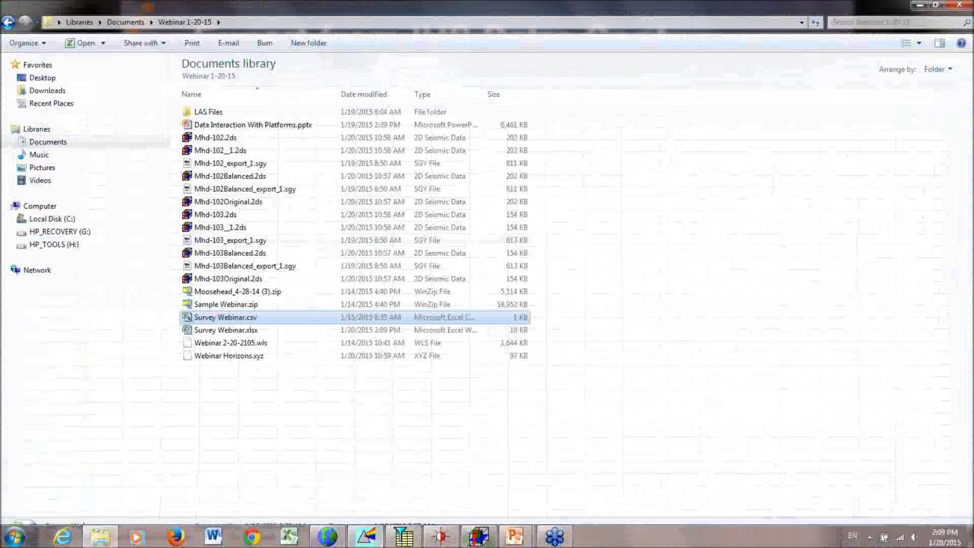
pyautogui.click(448, 539)
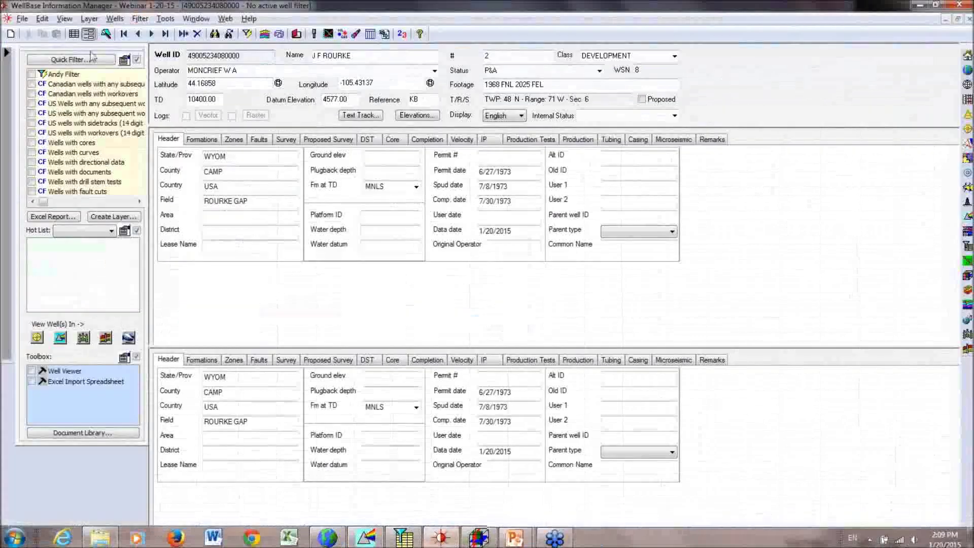
# Start a spreadsheet import in WellBase with the workbook Survey Webinar.xlsx and switch to the Excel window that opens it
pyautogui.click(22, 18)
pyautogui.moveTo(59, 66)
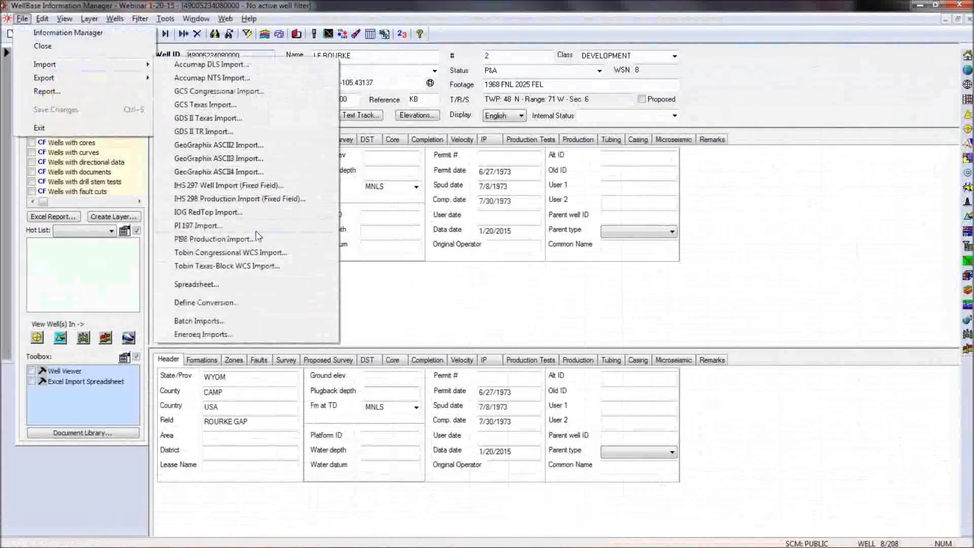
pyautogui.click(238, 293)
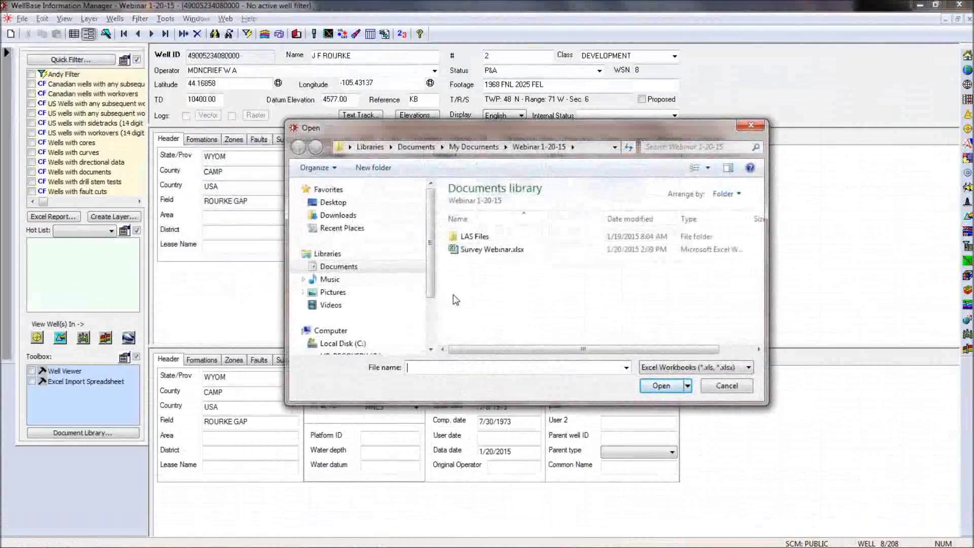
pyautogui.click(488, 252)
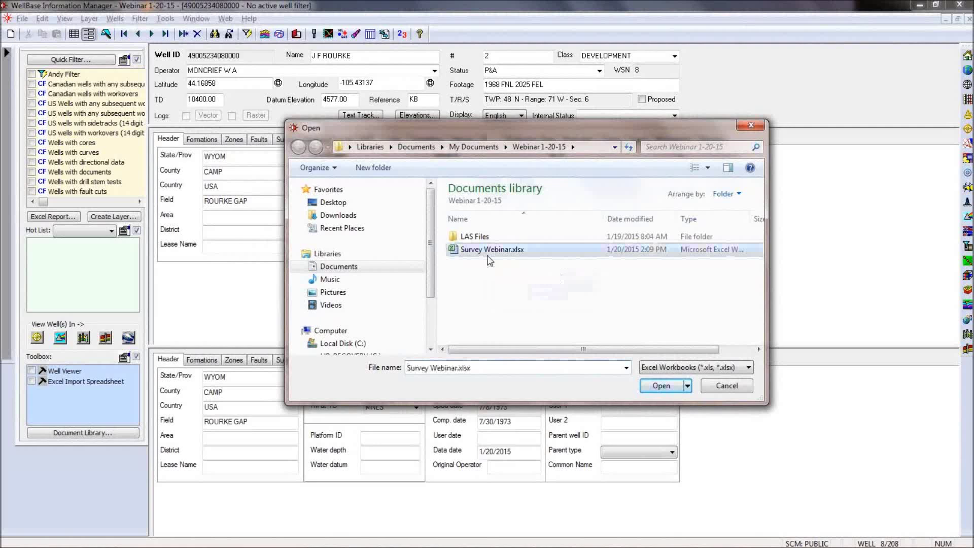
pyautogui.click(662, 386)
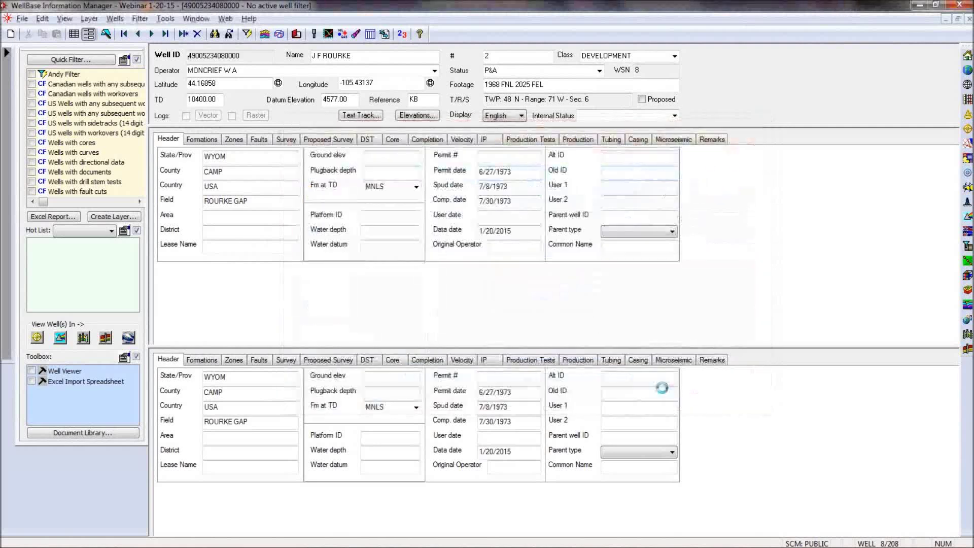
pyautogui.moveTo(299, 538)
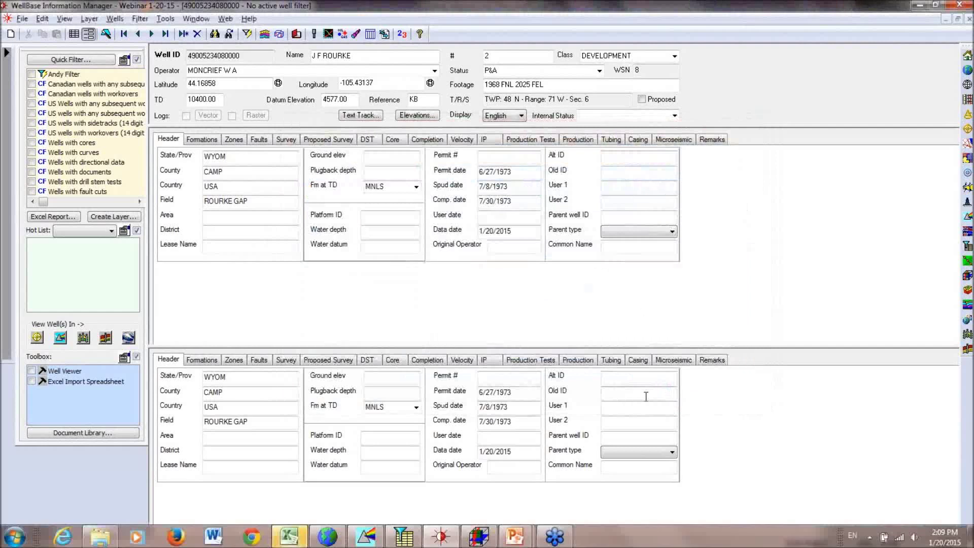
pyautogui.click(289, 537)
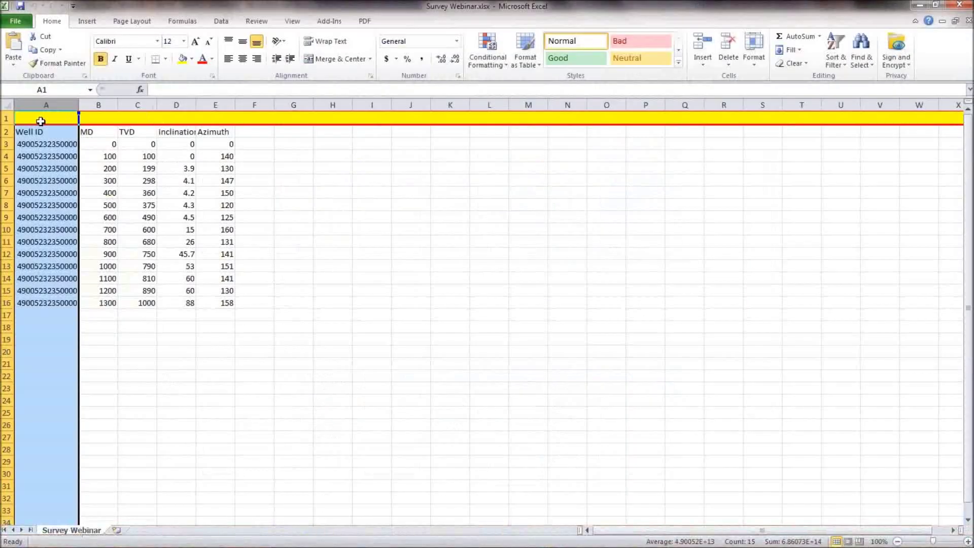
# Choose Survey as the table type for the WellBase import and map column A to the Well ID field
pyautogui.click(329, 21)
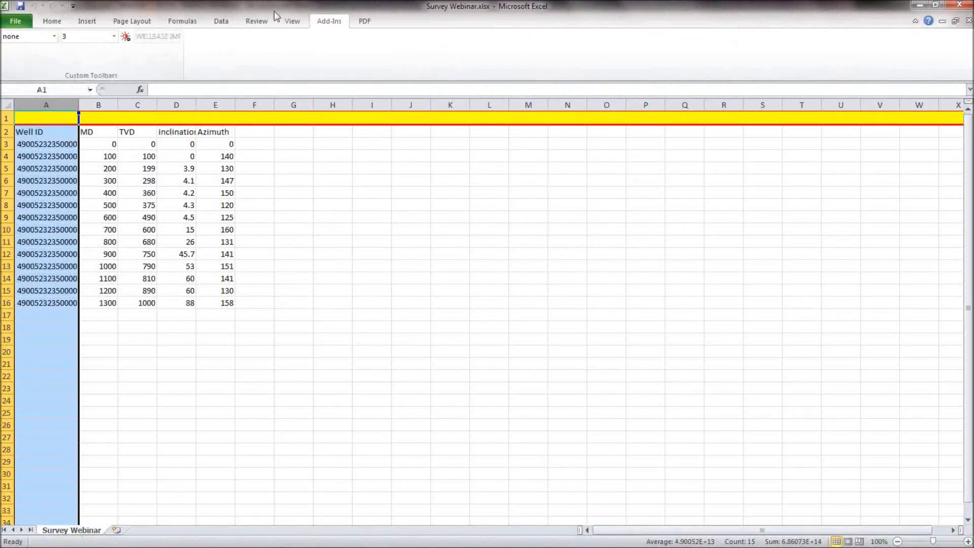
pyautogui.click(53, 36)
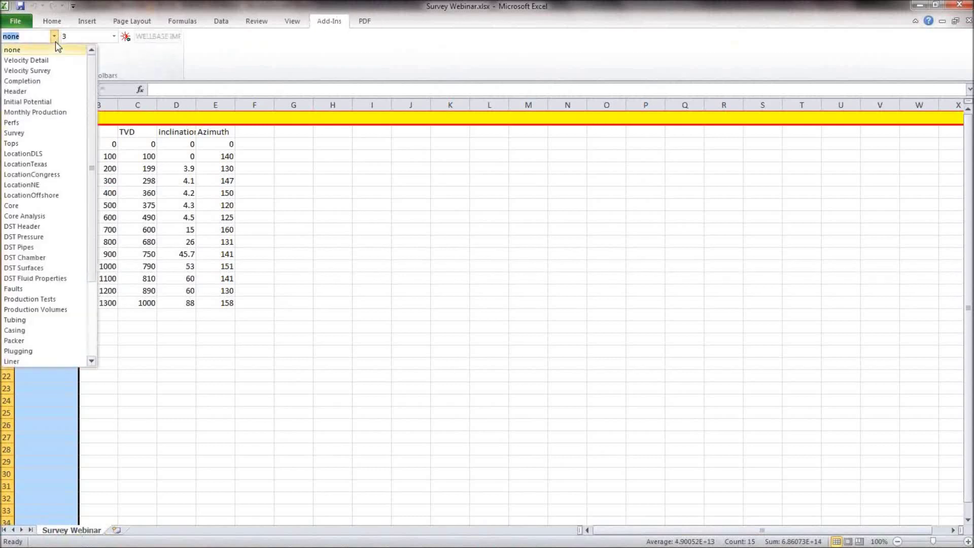
pyautogui.click(38, 133)
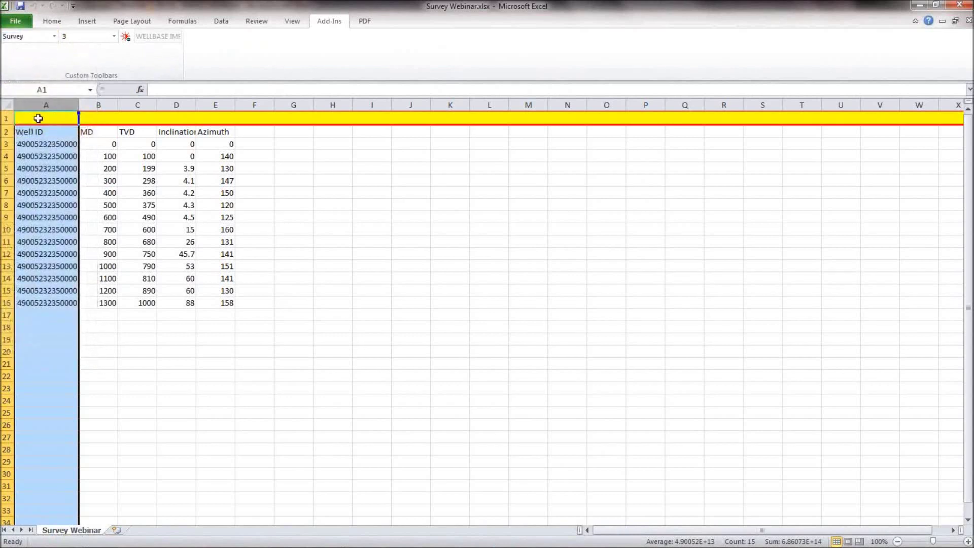
pyautogui.click(38, 119)
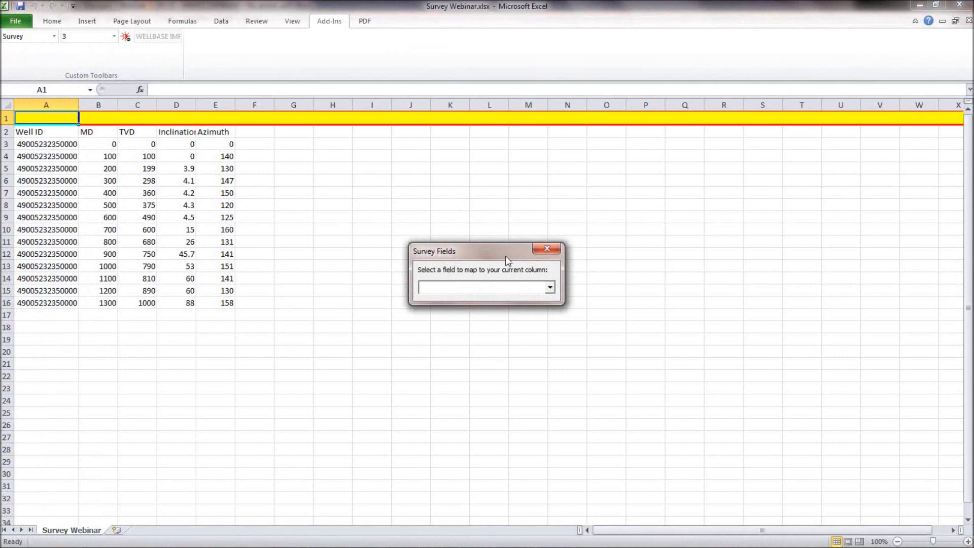
pyautogui.click(550, 288)
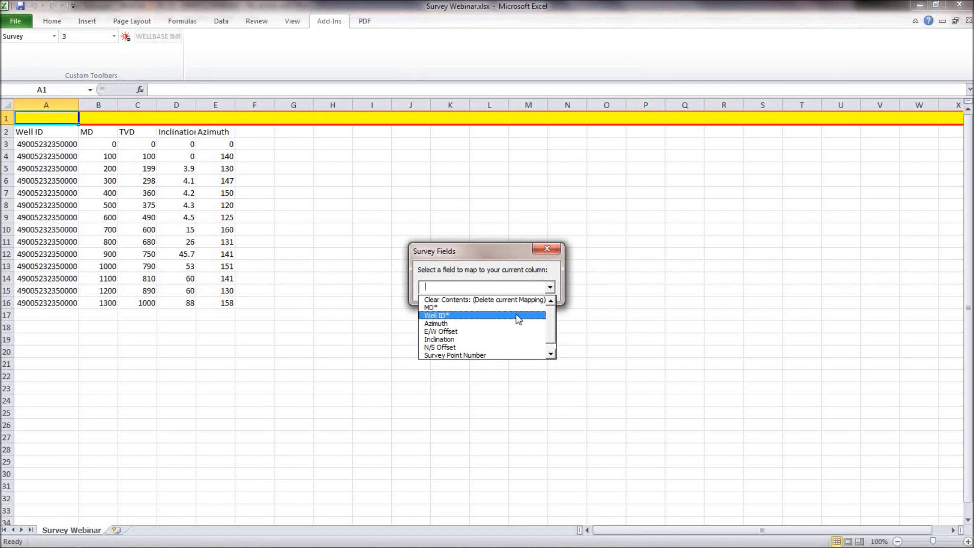
pyautogui.click(517, 315)
# Map column B to the MD survey field and column C to the TVD field in the yellow mapping row
pyautogui.click(89, 117)
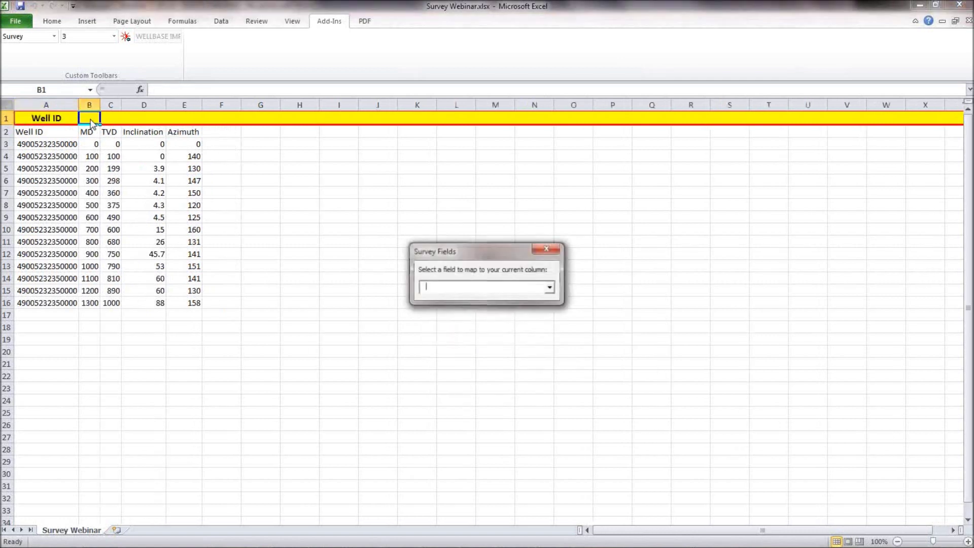
pyautogui.click(550, 287)
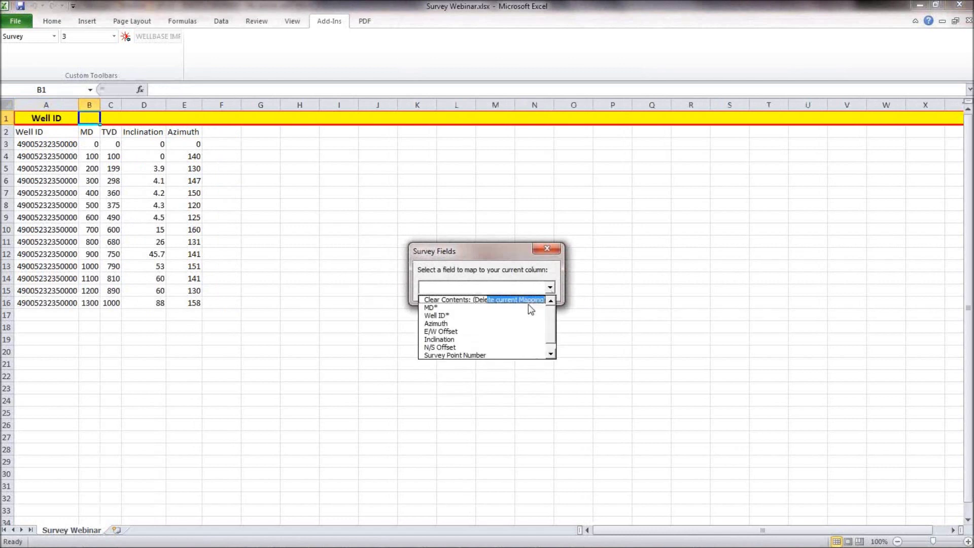
pyautogui.click(488, 309)
pyautogui.click(116, 119)
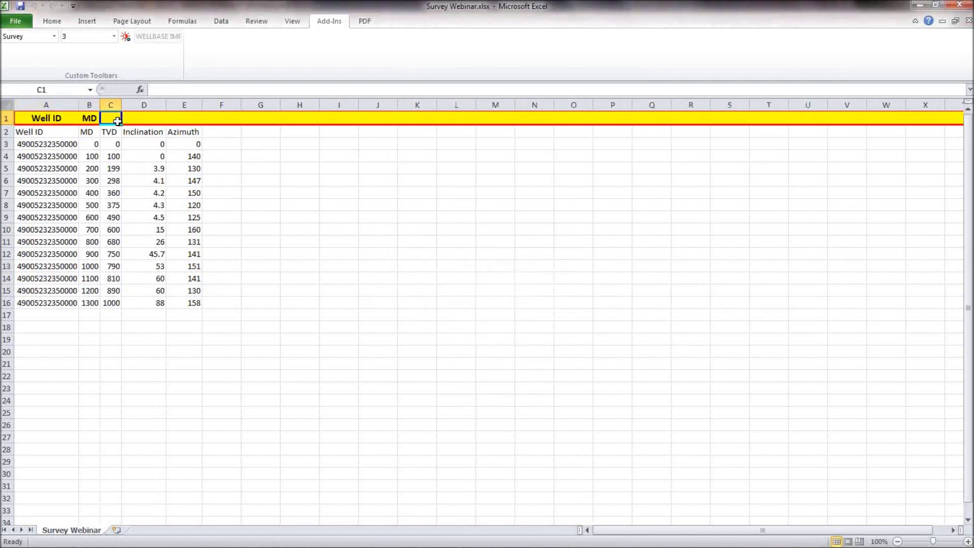
pyautogui.click(550, 287)
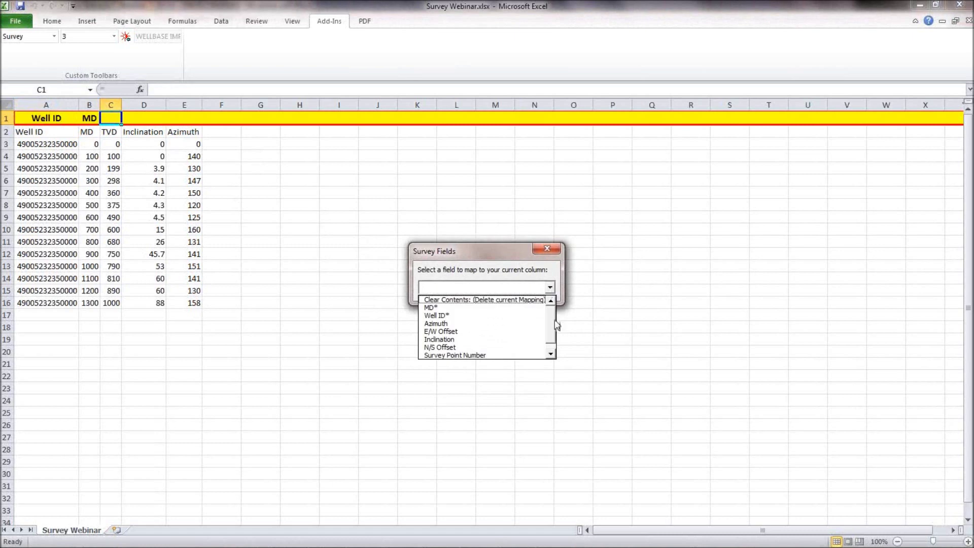
pyautogui.click(434, 355)
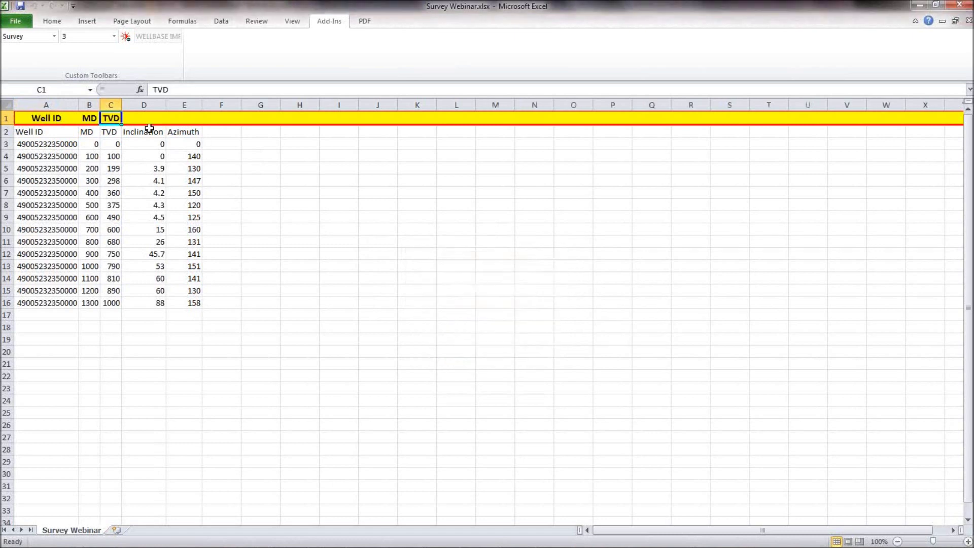
# Map column D to the Inclination survey field and column E to the Azimuth field in the yellow mapping row
pyautogui.click(149, 121)
pyautogui.click(550, 287)
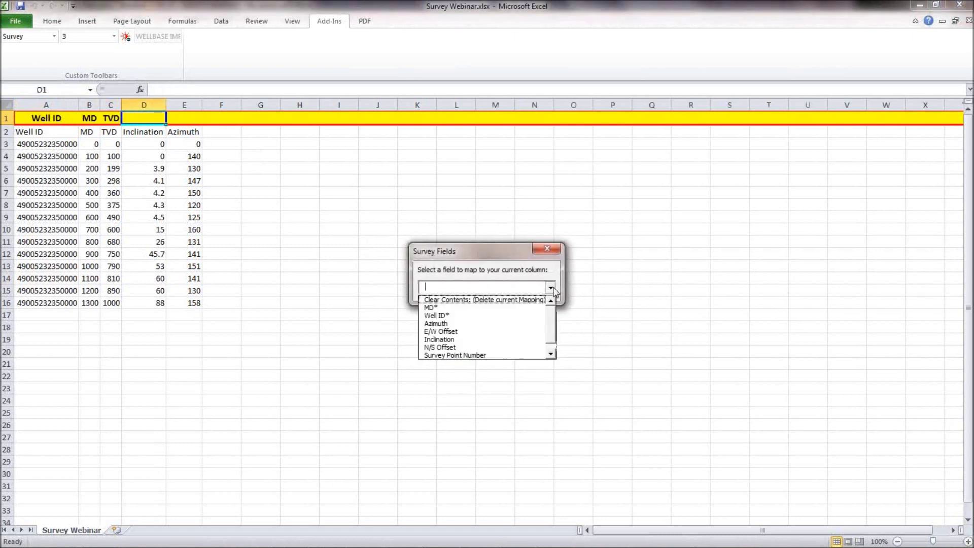
pyautogui.click(528, 340)
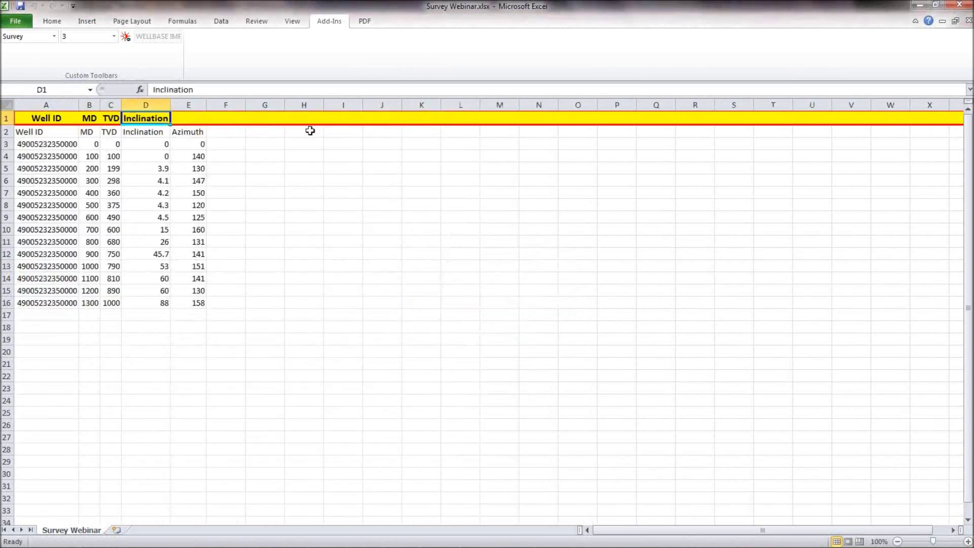
pyautogui.click(186, 120)
pyautogui.click(550, 287)
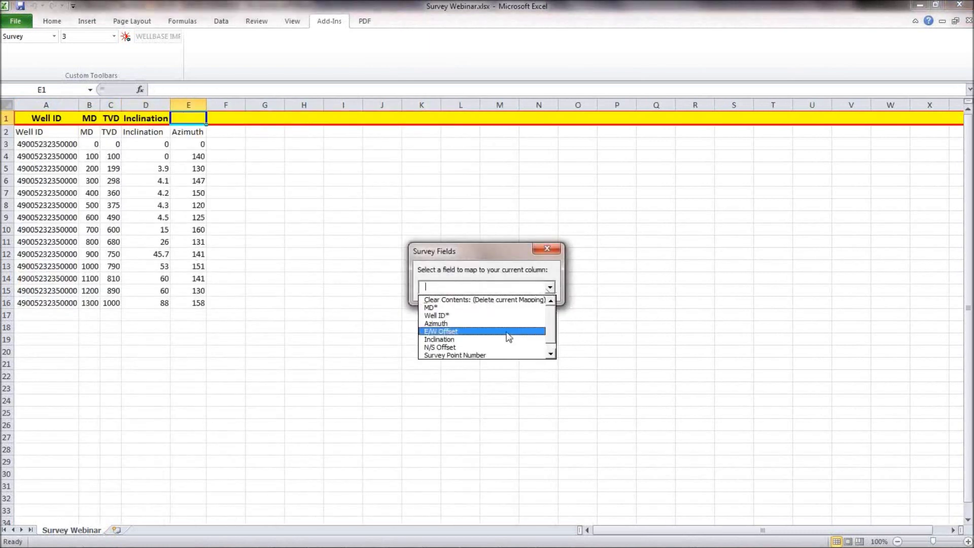
pyautogui.click(495, 323)
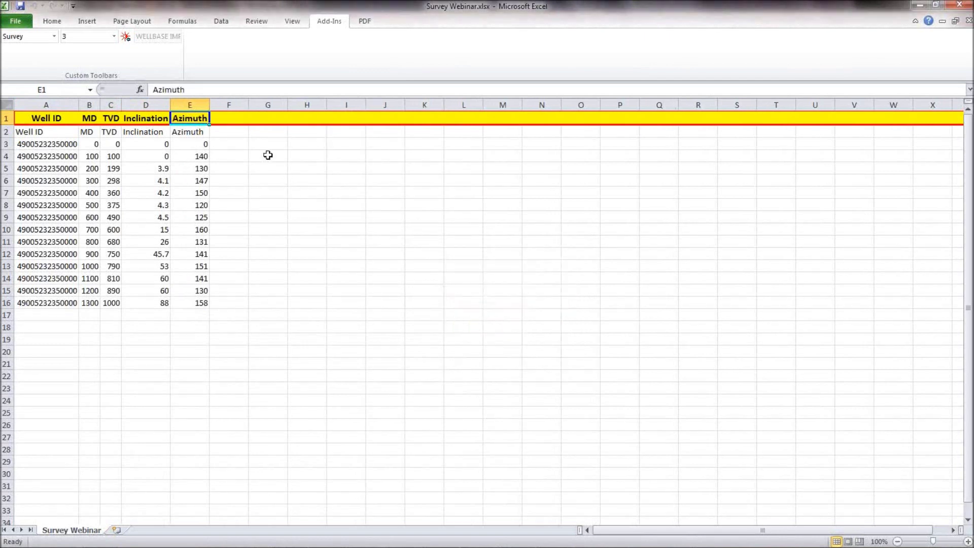
# Run the GeoGraphix transfer for the Survey table with updates of existing wells allowed
pyautogui.click(127, 38)
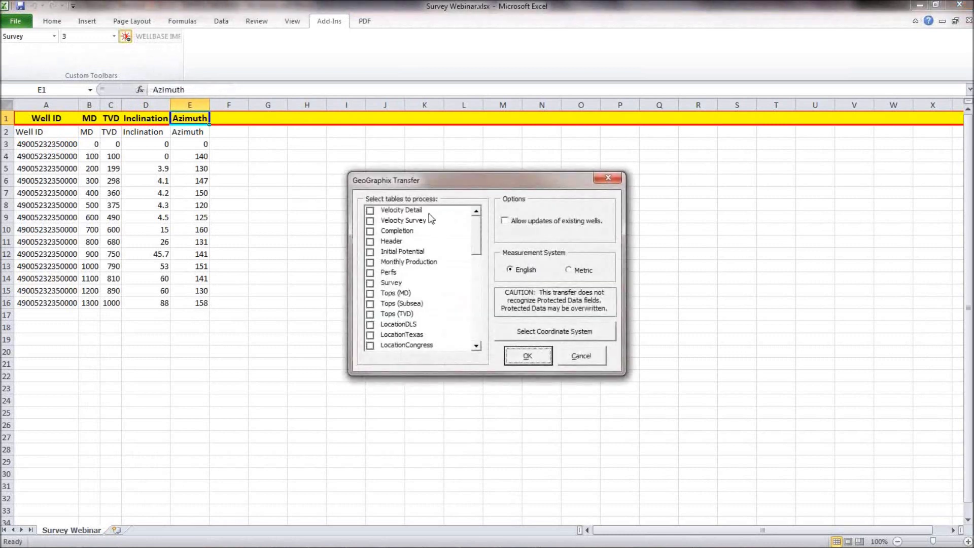
pyautogui.click(371, 283)
pyautogui.click(505, 221)
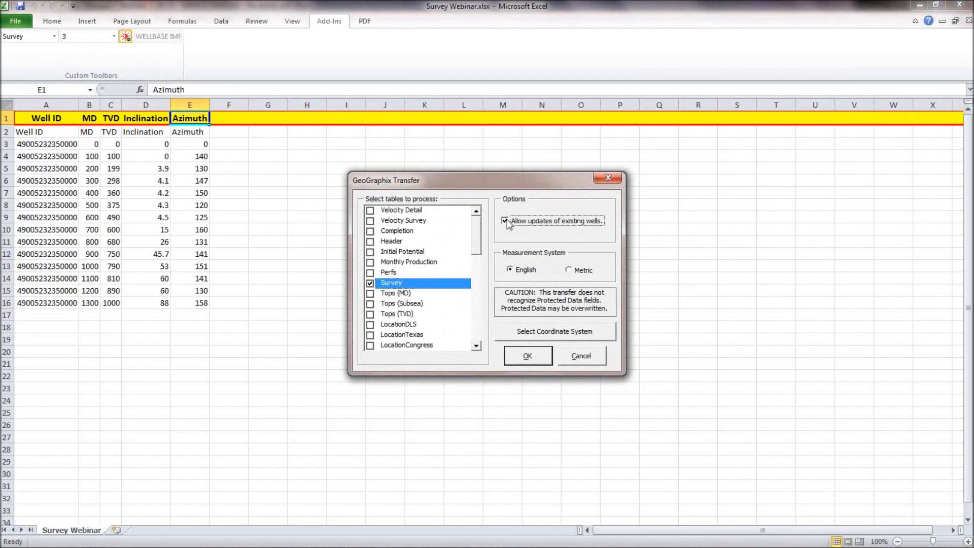
pyautogui.click(530, 356)
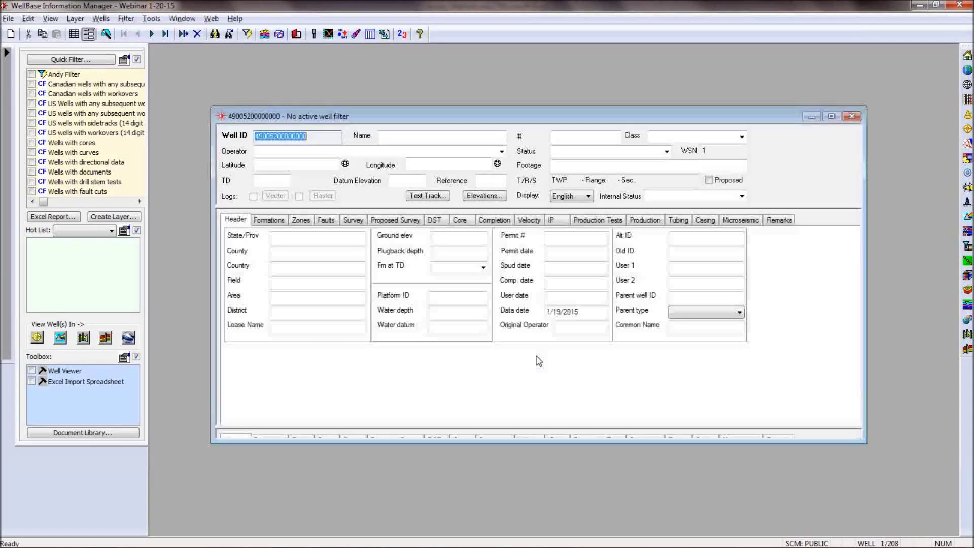
# Maximize the well data window and display the survey data of the CASSIDY well
pyautogui.doubleClick(580, 116)
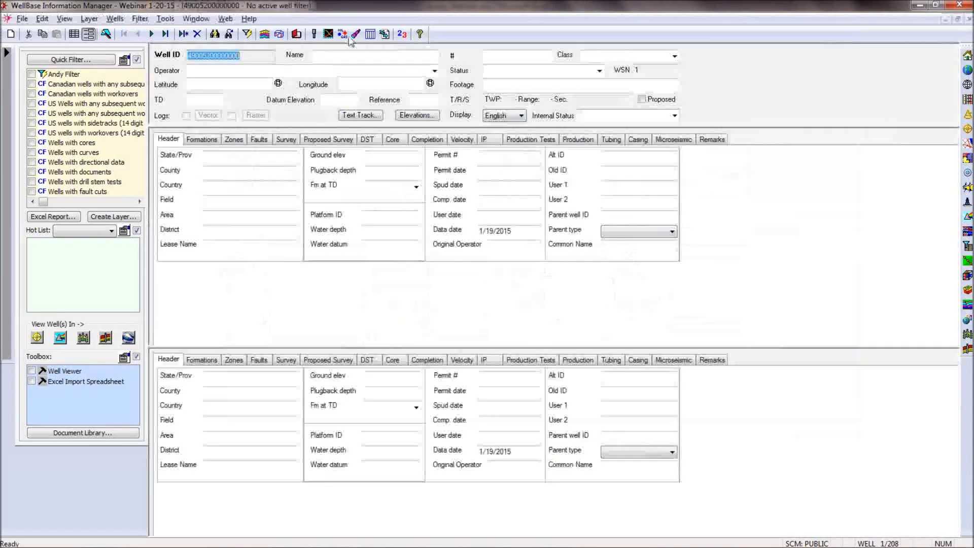
pyautogui.click(151, 33)
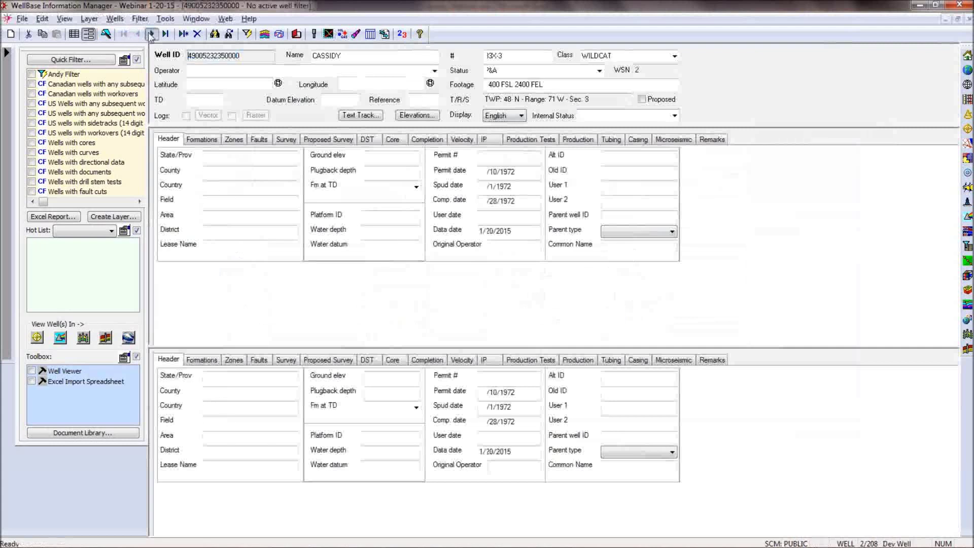
pyautogui.click(293, 144)
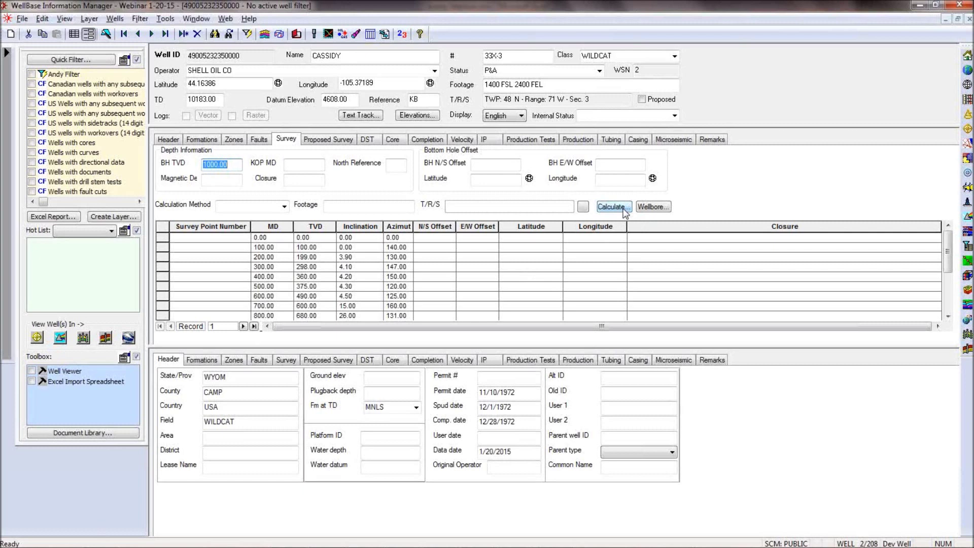
# Calculate the CASSIDY well's directional survey with the option to replace position logs with calculated surveys turned on
pyautogui.click(165, 19)
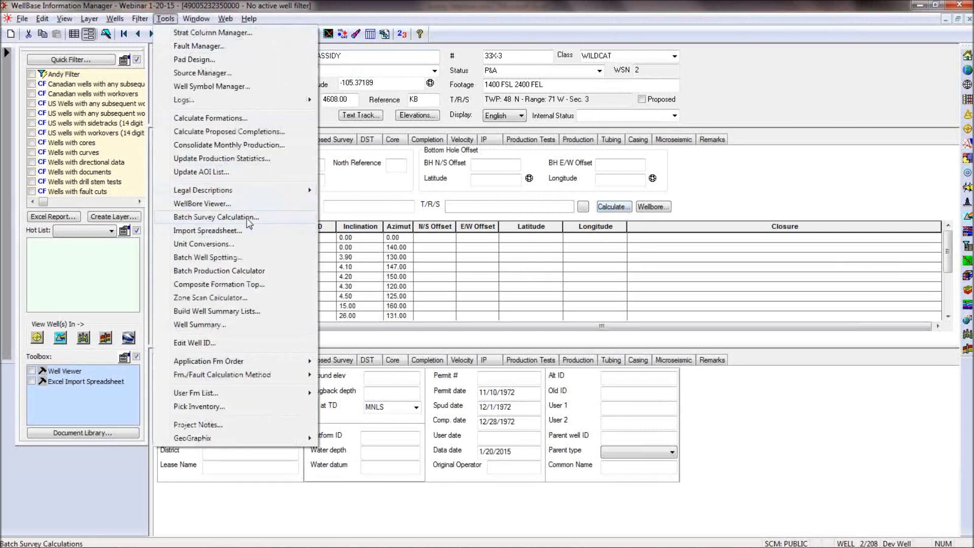
pyautogui.click(733, 207)
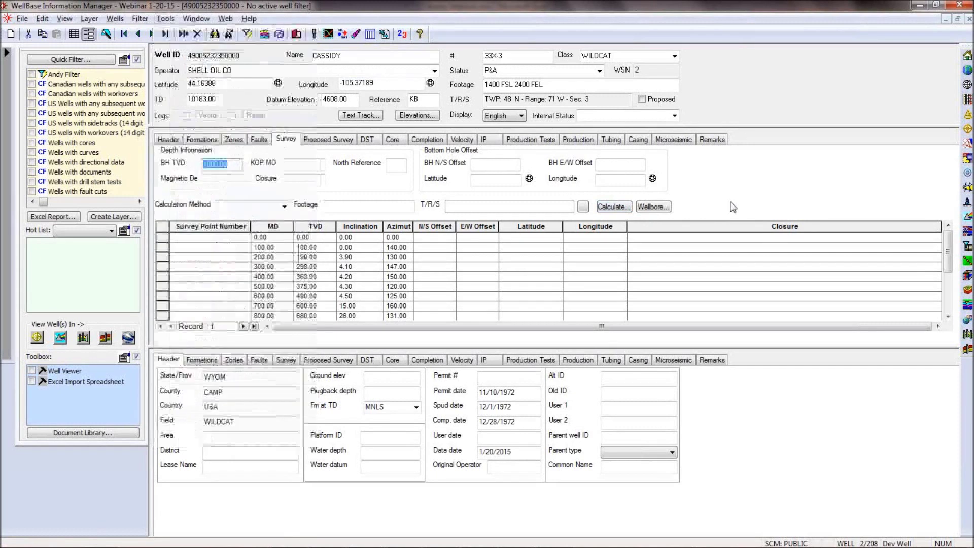
pyautogui.click(629, 207)
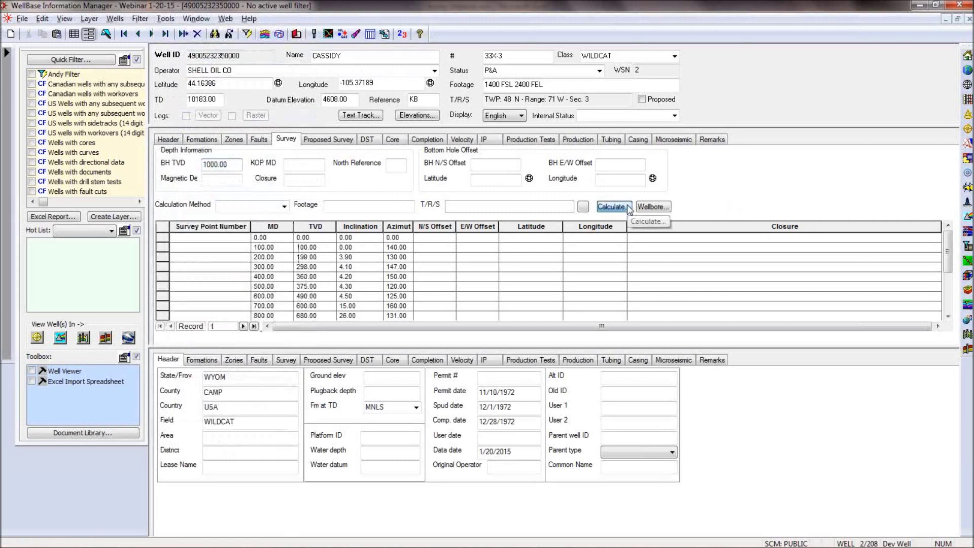
pyautogui.click(417, 171)
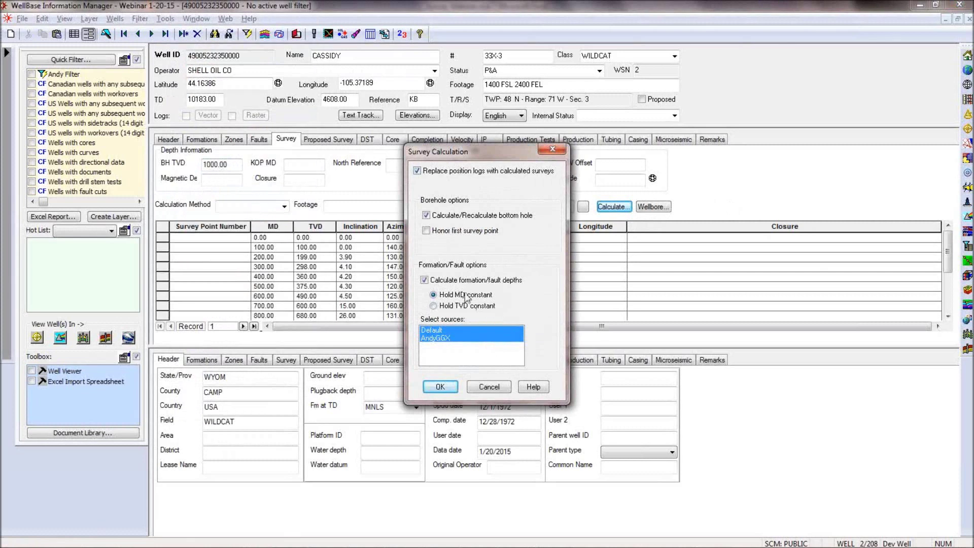
pyautogui.click(441, 387)
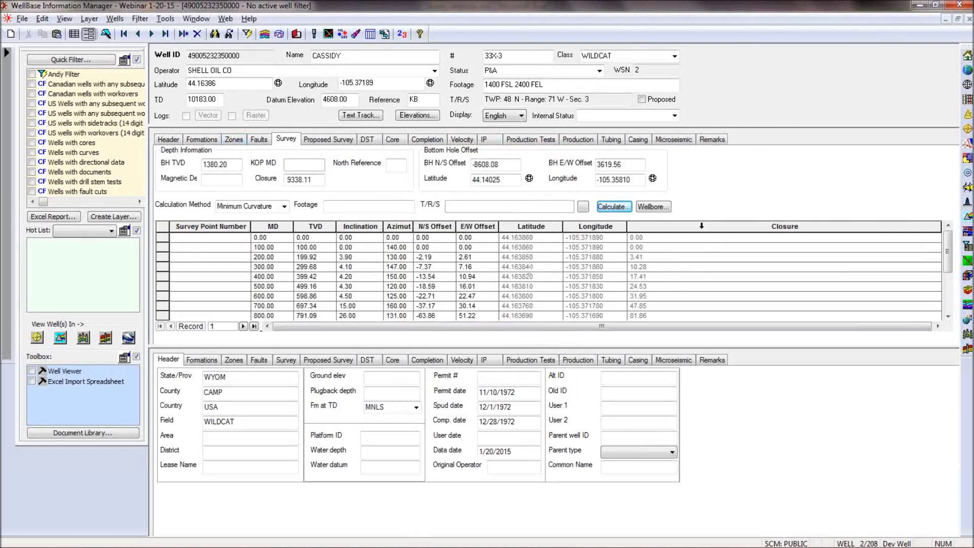
# Inspect the calculated well path in the WellBore Viewer, rotating it once, and close the viewer
pyautogui.click(654, 207)
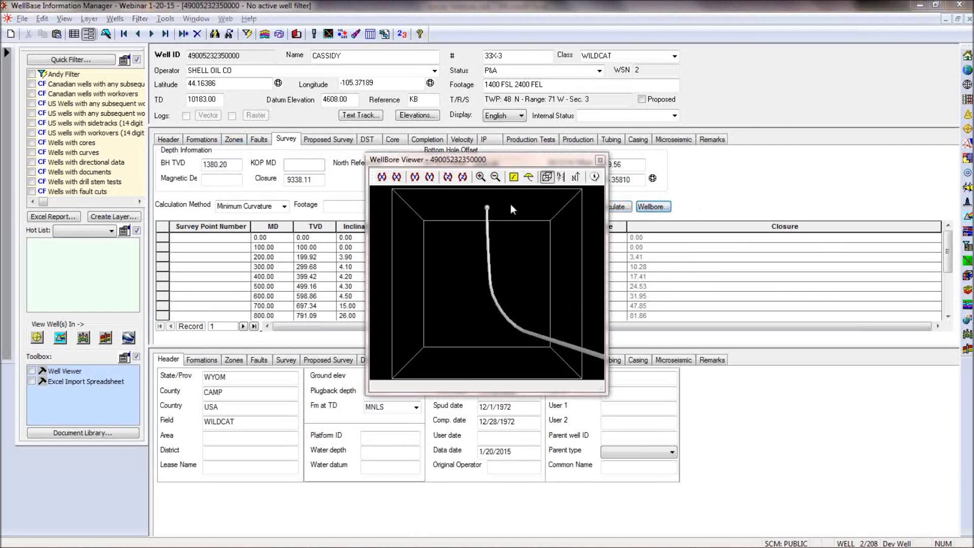
pyautogui.click(462, 177)
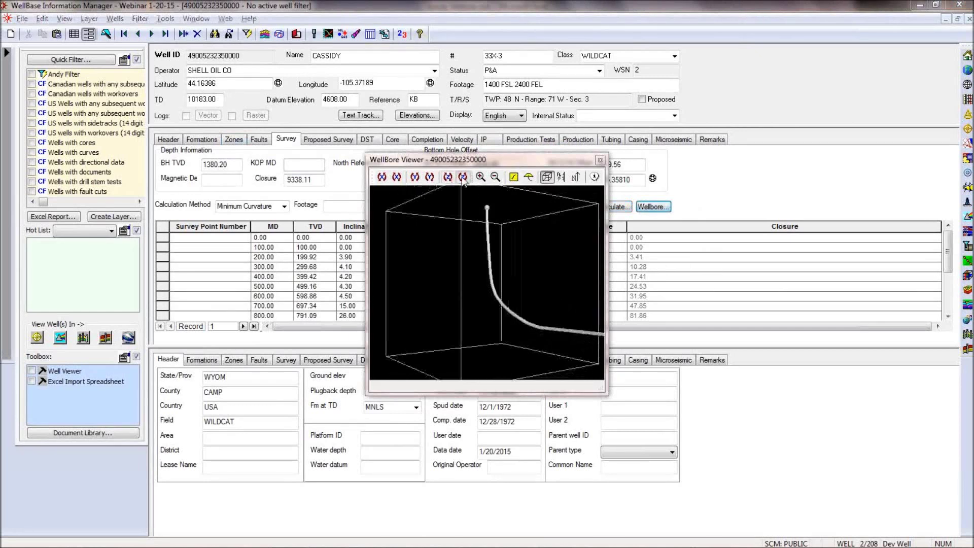
pyautogui.click(600, 160)
# Switch back to the PowerPoint slide show at the slide "Export from IHS Petra Cont."
pyautogui.hotkey('alt', 'Tab')
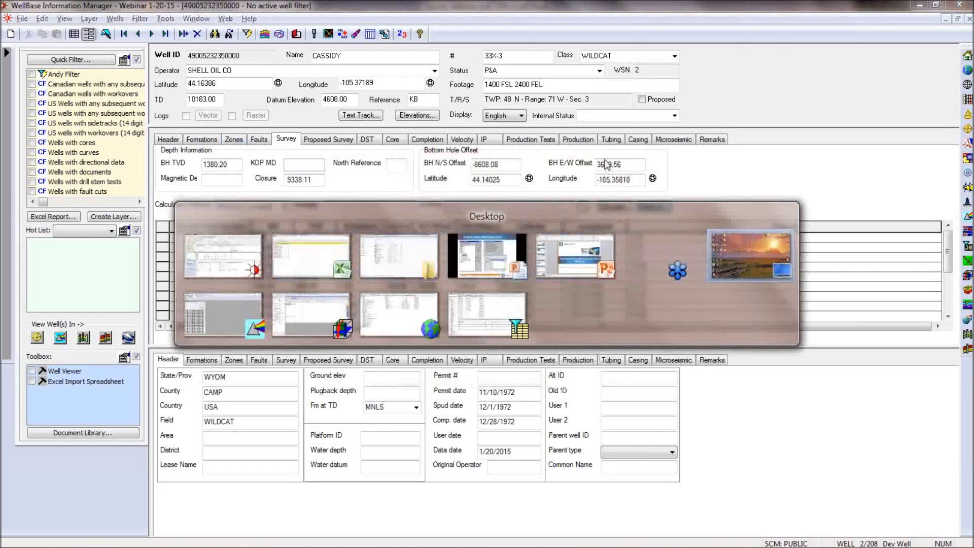
pyautogui.hotkey('alt', 'Tab')
pyautogui.hotkey('alt', 'Tab')
pyautogui.hotkey('alt', 'Tab')
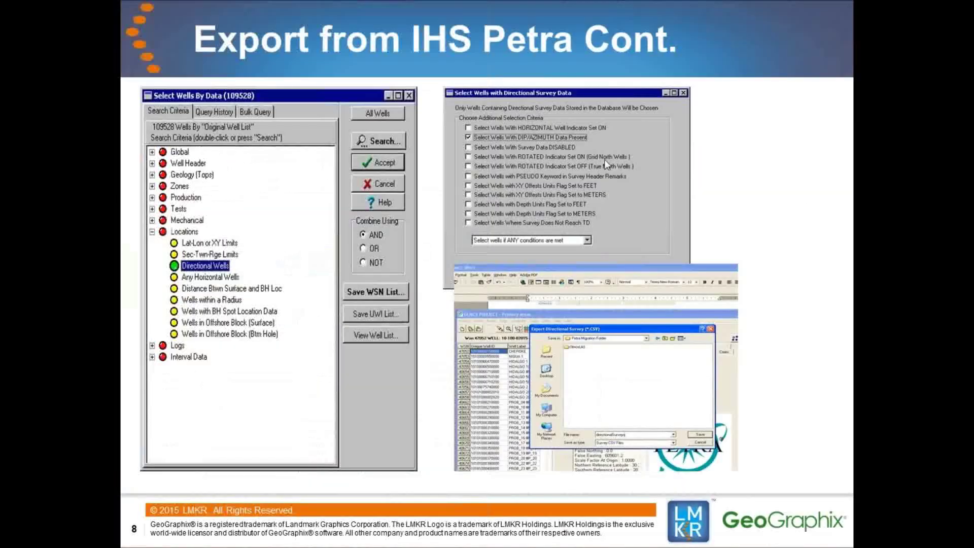
# Advance to the slide on exporting tests, perfs and cores, and switch to the Survey Webinar.xlsx workbook in Excel
pyautogui.press('Right')
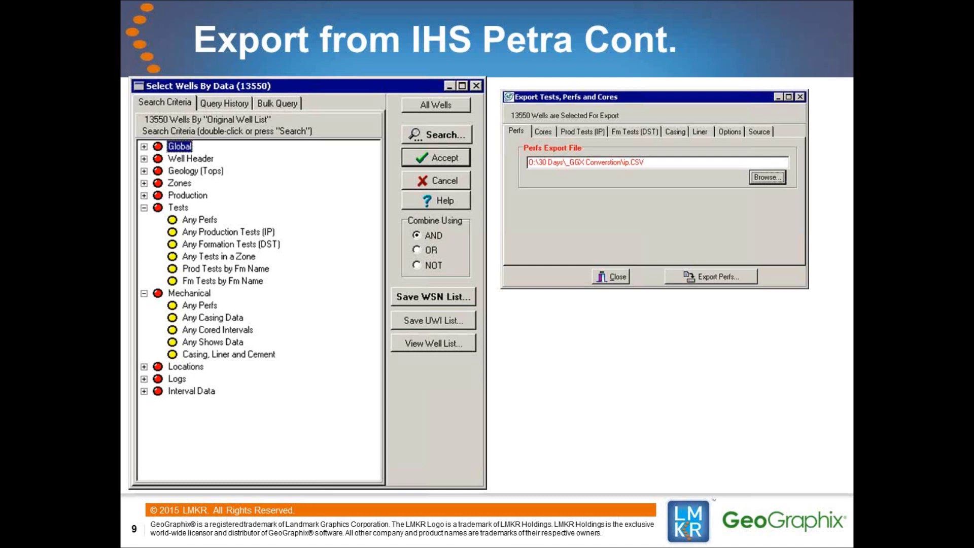
pyautogui.hotkey('alt', 'Tab')
pyautogui.hotkey('alt', 'Tab')
pyautogui.hotkey('alt', 'Tab')
pyautogui.hotkey('alt', 'Tab')
pyautogui.hotkey('alt', 'Tab')
pyautogui.hotkey('alt', 'Tab')
pyautogui.hotkey('alt', 'Tab')
pyautogui.hotkey('alt', 'Tab')
pyautogui.hotkey('alt', 'Tab')
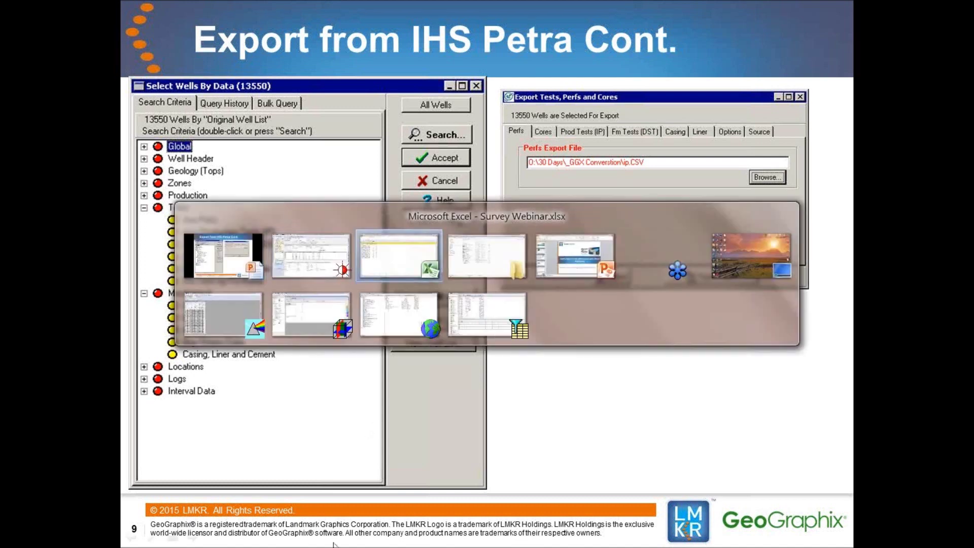
pyautogui.hotkey('alt', 'Tab')
pyautogui.hotkey('alt', 'Tab')
pyautogui.hotkey('alt', 'Tab')
pyautogui.hotkey('alt', 'Tab')
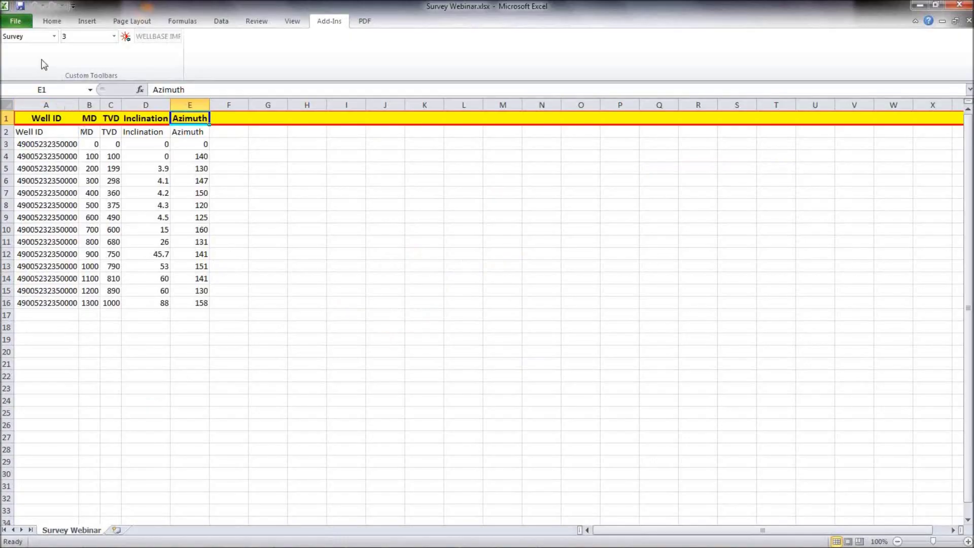
# Change the WellBase import data type to Perfs, clearing the column mappings, and view the Perfs fields available for column E
pyautogui.click(54, 36)
pyautogui.click(38, 124)
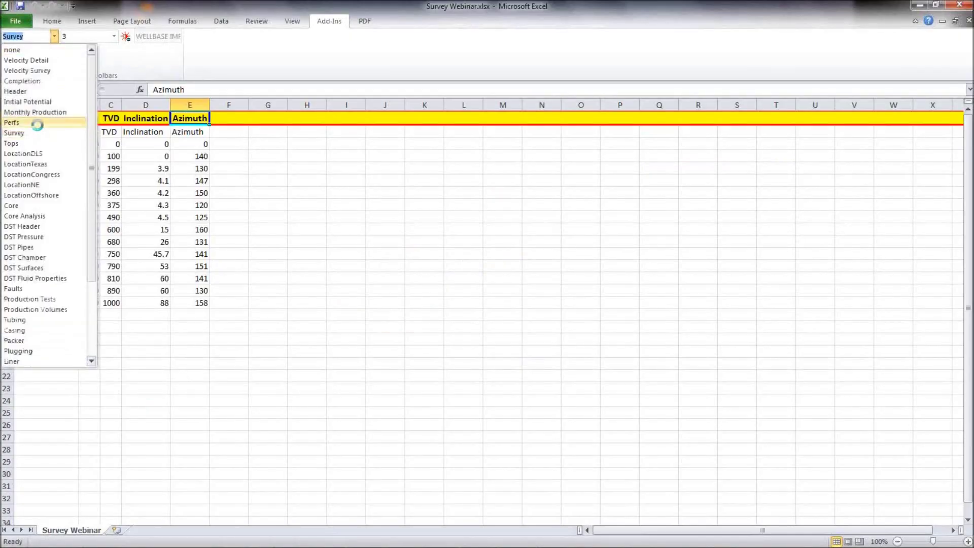
pyautogui.click(515, 326)
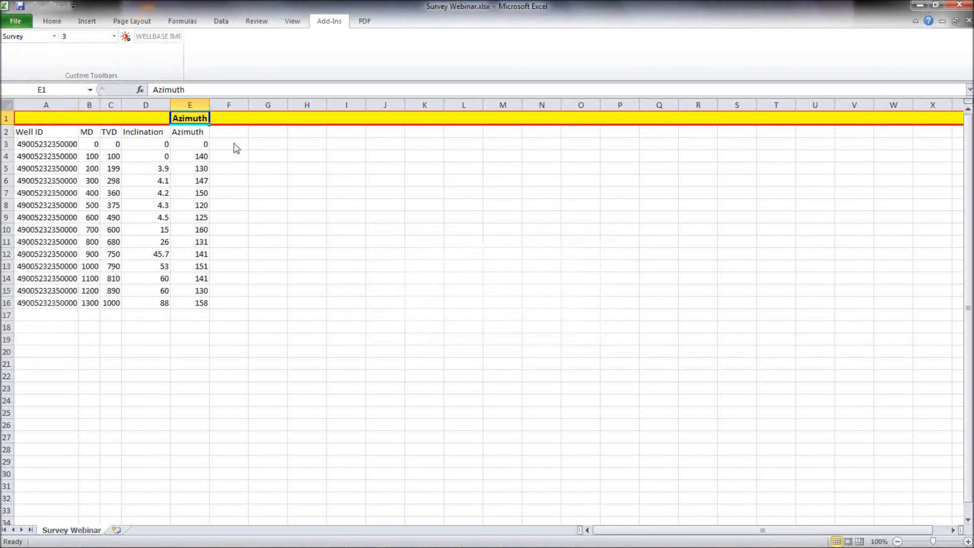
pyautogui.click(186, 121)
pyautogui.click(551, 288)
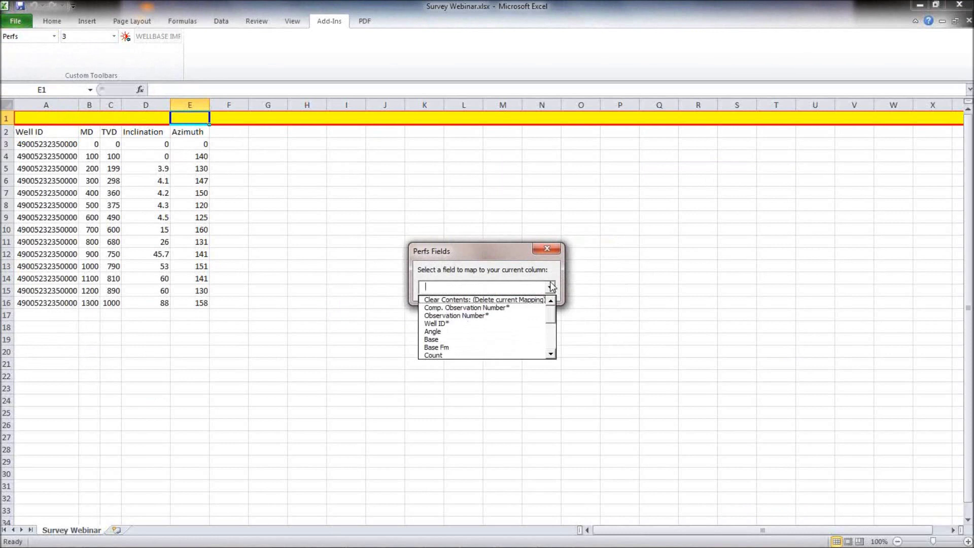
pyautogui.click(547, 249)
pyautogui.click(547, 249)
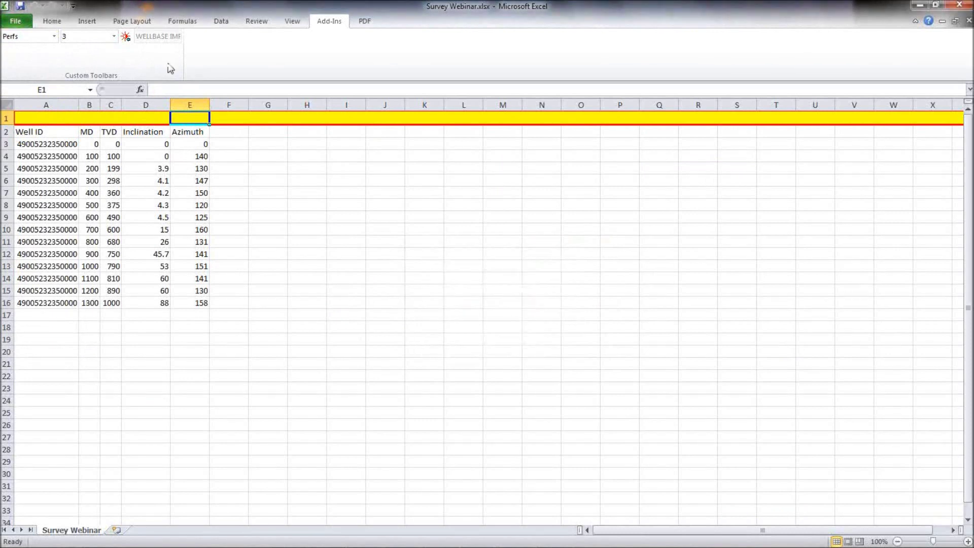
# Change the WellBase import data type to Core and view the Core fields available for mapping column E
pyautogui.click(53, 36)
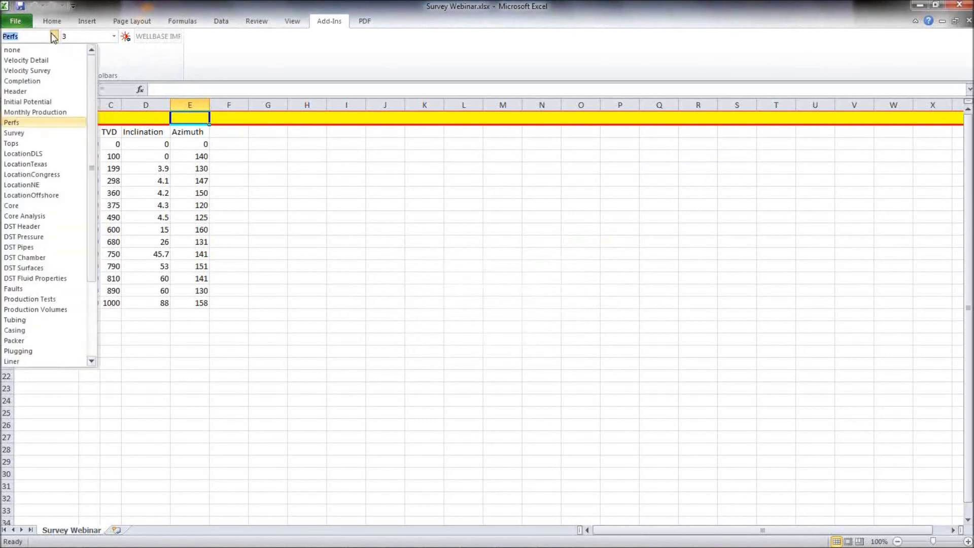
pyautogui.click(29, 205)
pyautogui.click(569, 322)
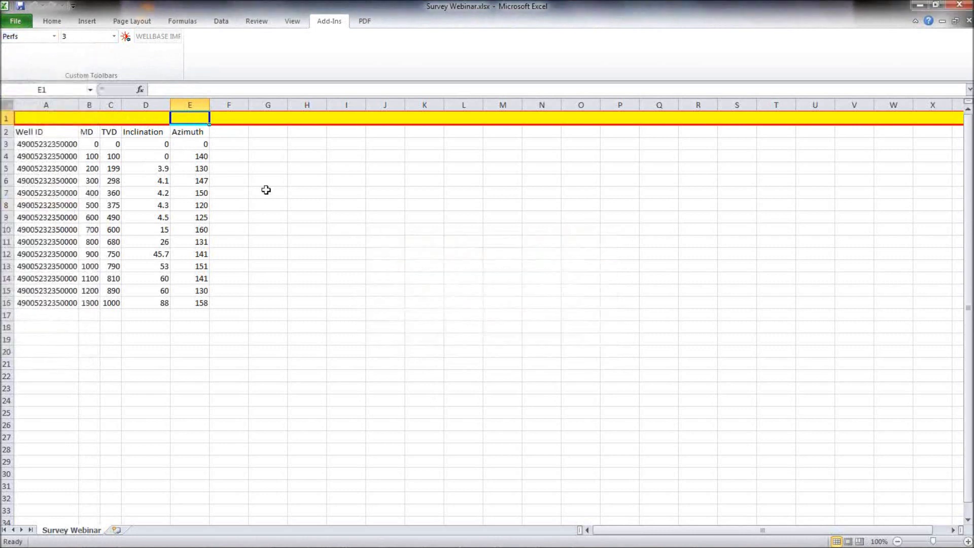
pyautogui.click(191, 115)
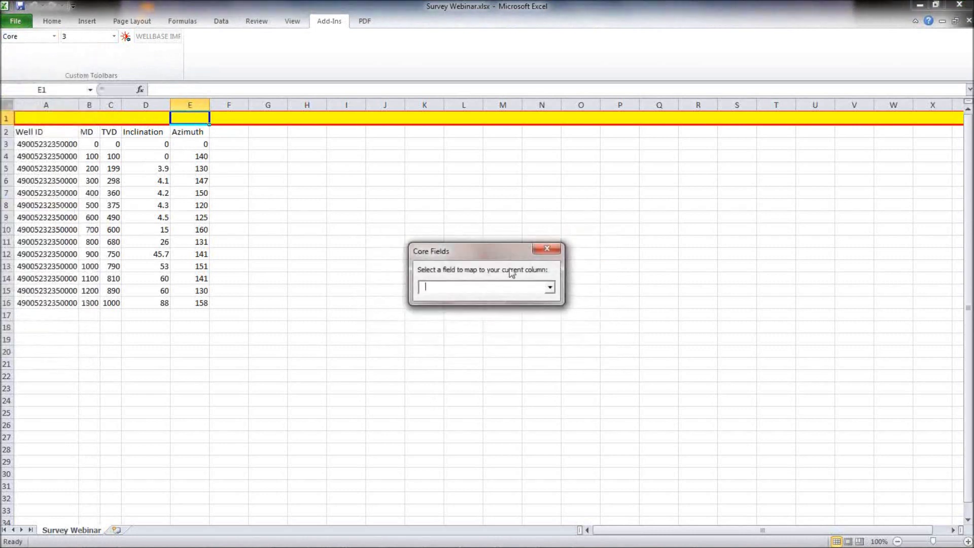
pyautogui.click(549, 288)
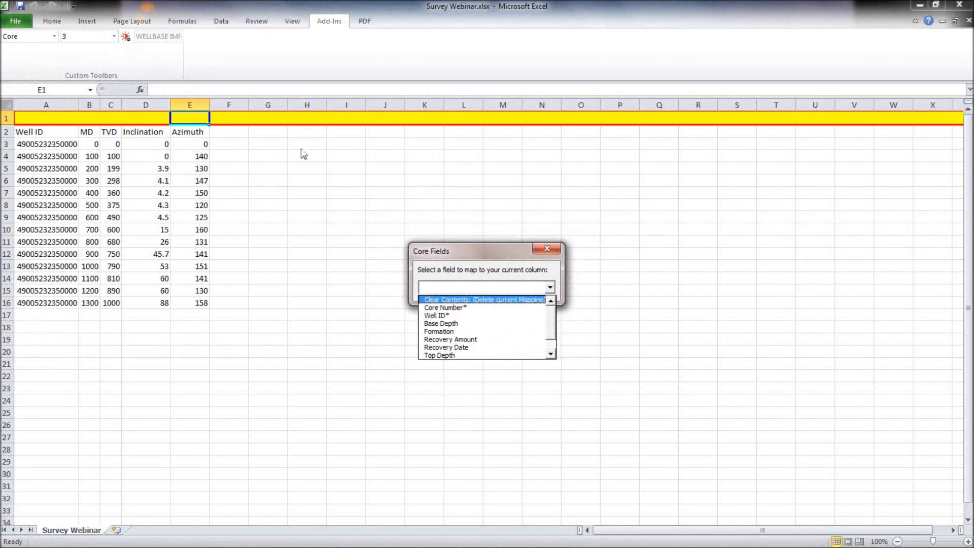
pyautogui.click(547, 249)
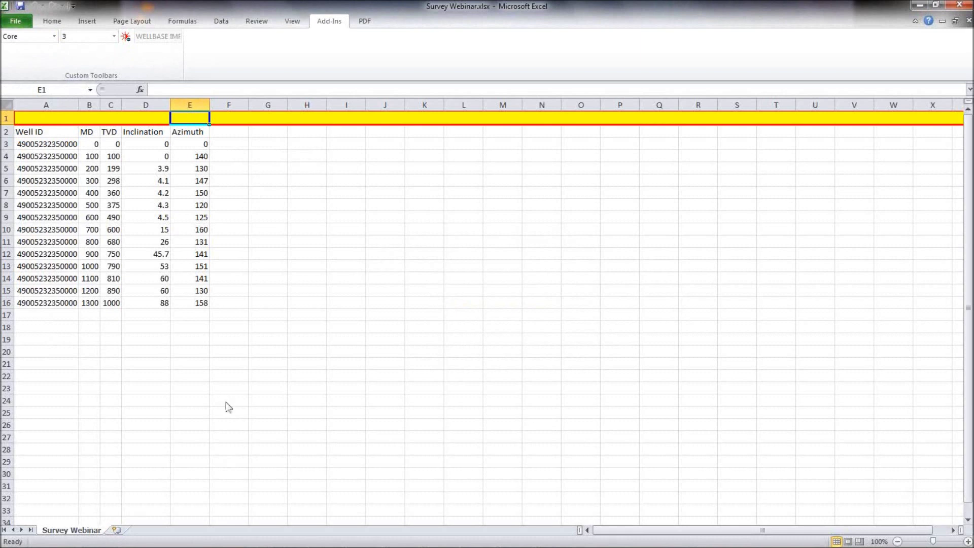
# Switch back to the PowerPoint slide show and advance to the slide on exporting log curves as LAS
pyautogui.hotkey('alt', 'Tab')
pyautogui.hotkey('alt', 'Tab')
pyautogui.hotkey('alt', 'Tab')
pyautogui.hotkey('alt', 'Tab')
pyautogui.hotkey('alt', 'Tab')
pyautogui.hotkey('alt', 'Tab')
pyautogui.hotkey('alt', 'Tab')
pyautogui.hotkey('alt', 'Tab')
pyautogui.hotkey('alt', 'Tab')
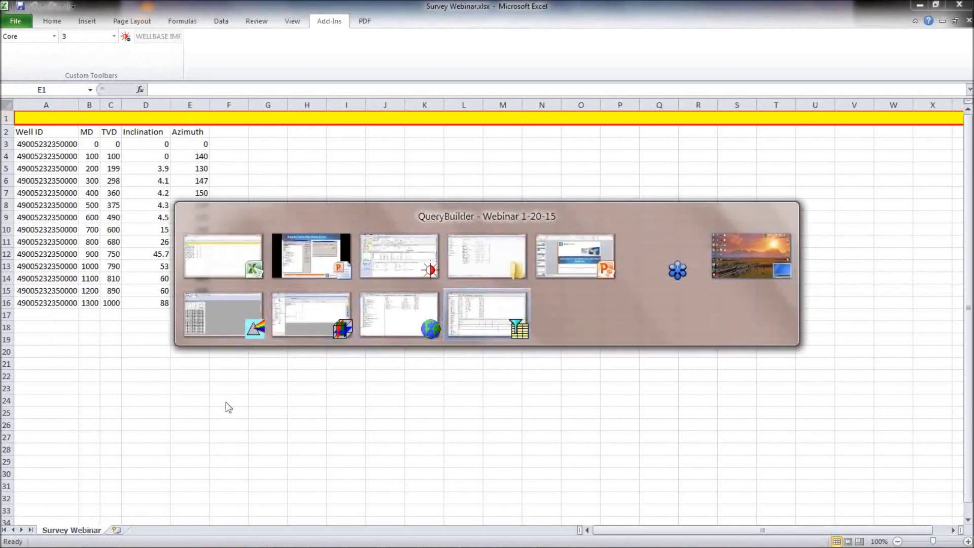
pyautogui.press('Right')
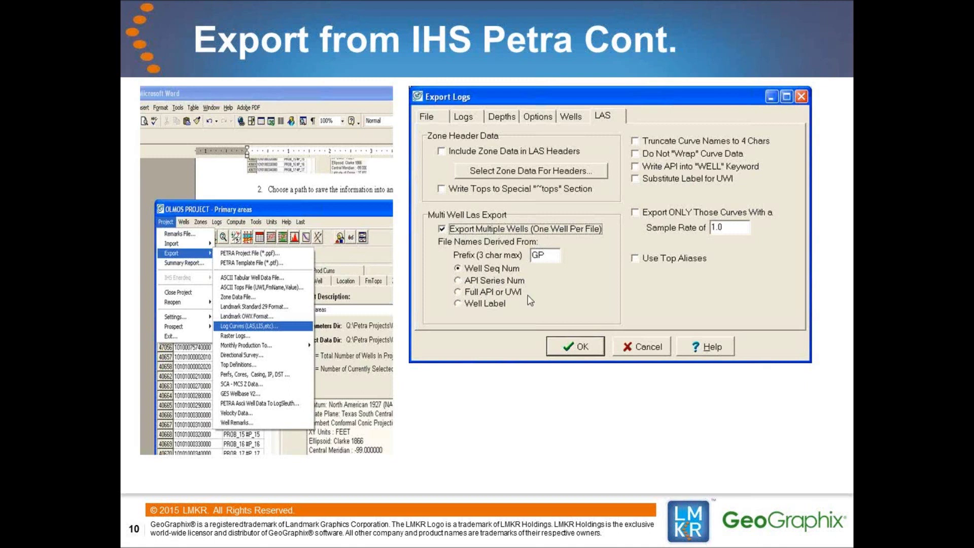
# Switch to PRIZM and start a well log import from the LAS Files folder inside Webinar 1-20-15
pyautogui.hotkey('alt', 'Tab')
pyautogui.hotkey('alt', 'Tab')
pyautogui.hotkey('alt', 'Tab')
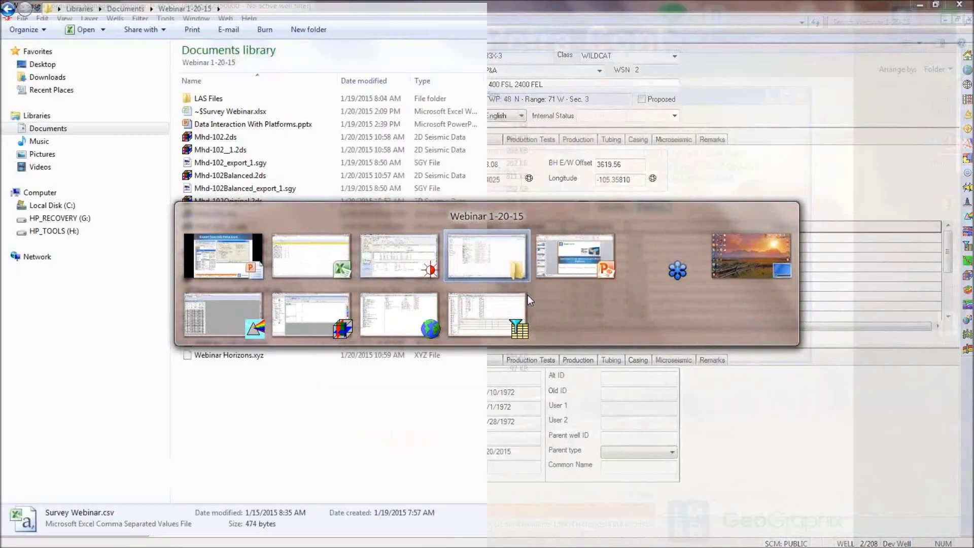
pyautogui.hotkey('alt', 'Tab')
pyautogui.hotkey('alt', 'Tab')
pyautogui.hotkey('alt', 'Tab')
pyautogui.hotkey('alt', 'Tab')
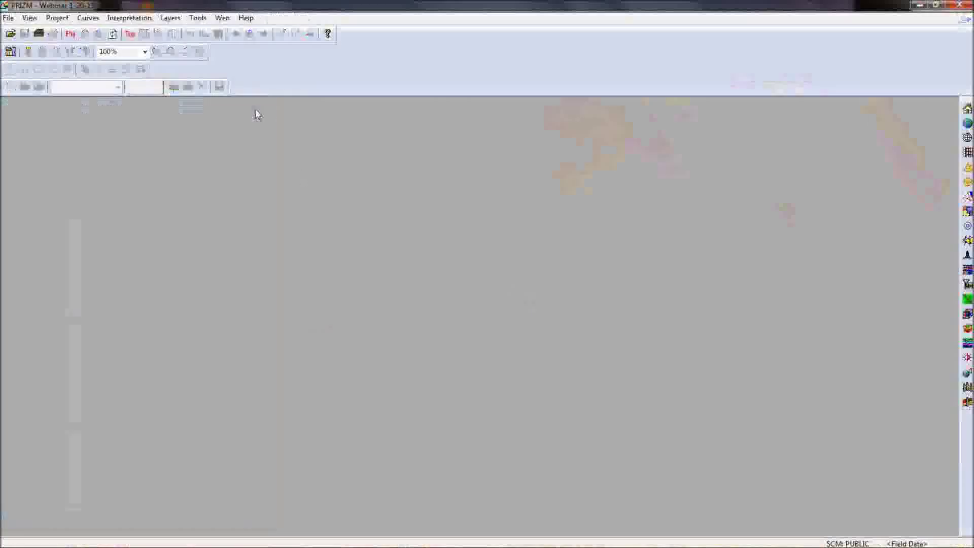
pyautogui.click(8, 18)
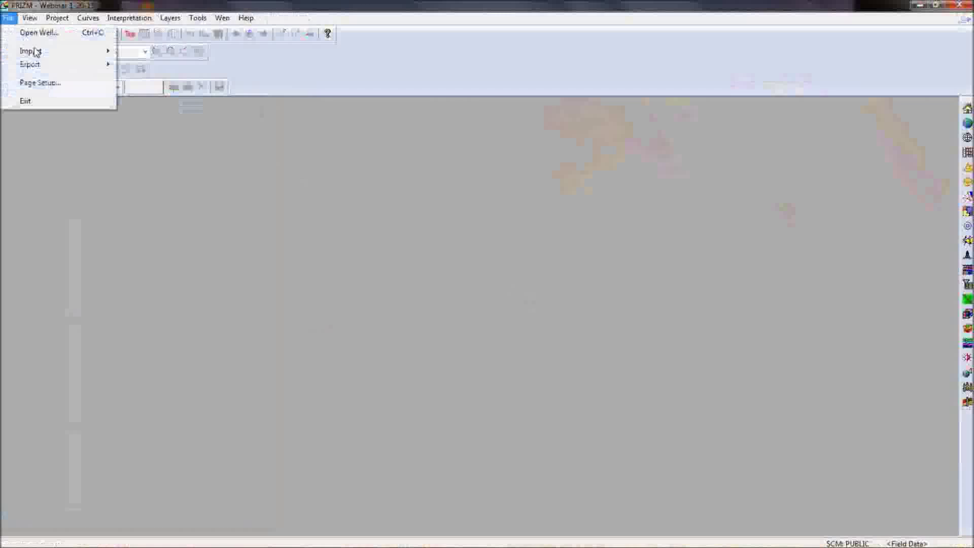
pyautogui.moveTo(35, 51)
pyautogui.click(158, 56)
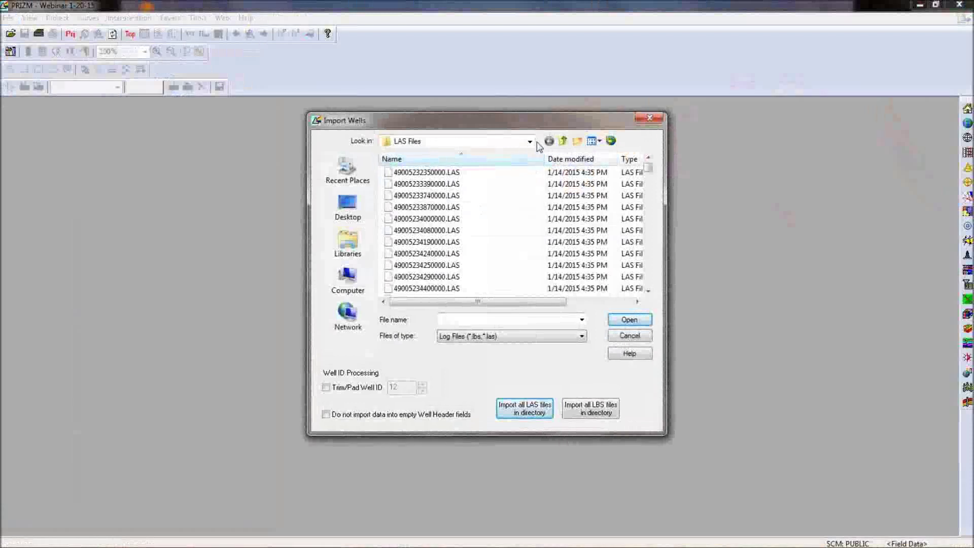
pyautogui.click(531, 142)
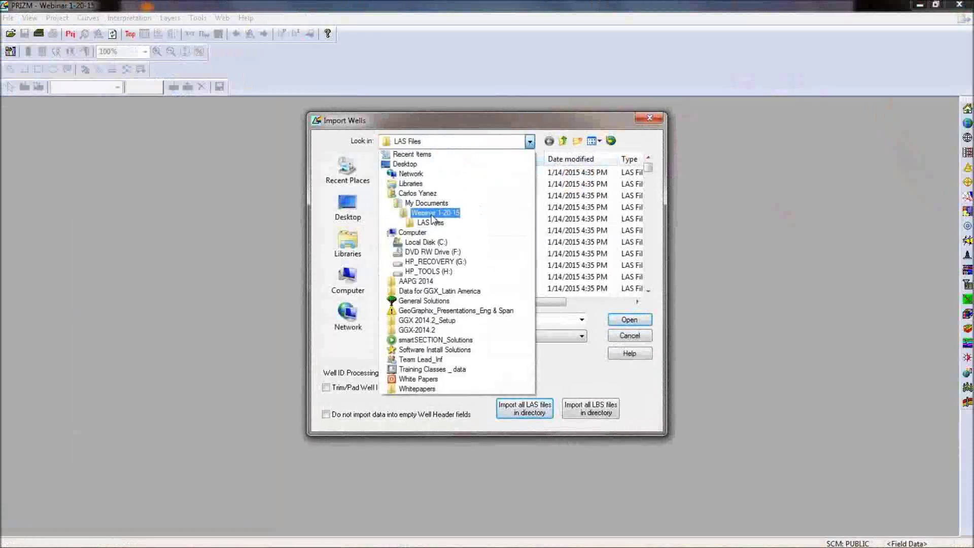
pyautogui.click(432, 224)
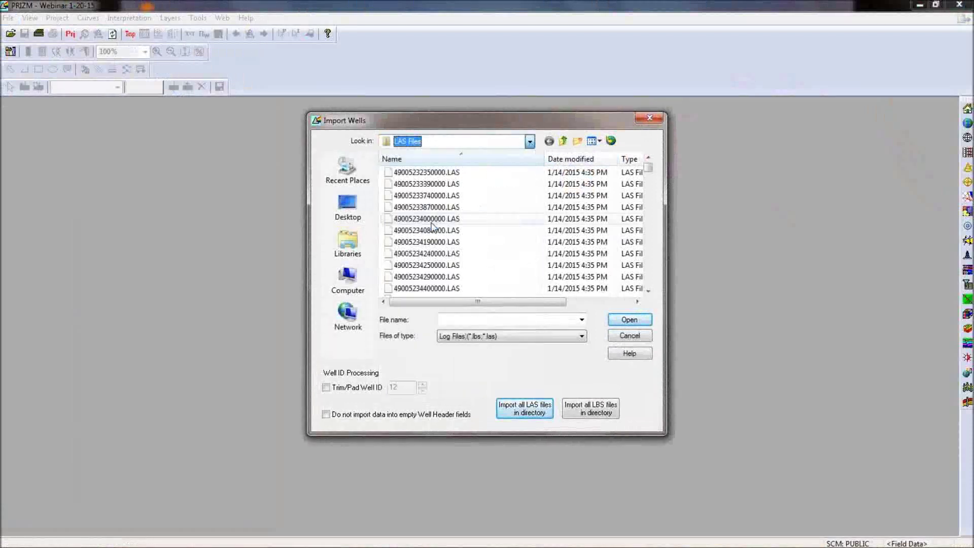
# Try selecting several LAS files in the Import Wells dialog, both as scattered single files and as continuous ranges
pyautogui.click(463, 172)
pyautogui.keyDown('ctrl'); pyautogui.click(464, 196); pyautogui.keyUp('ctrl')
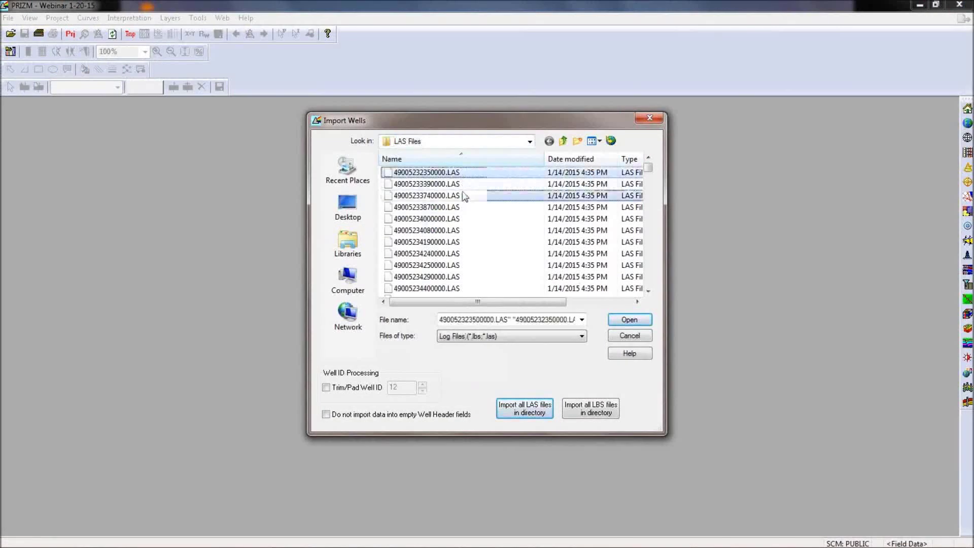
pyautogui.keyDown('ctrl'); pyautogui.click(456, 242); pyautogui.keyUp('ctrl')
pyautogui.keyDown('ctrl'); pyautogui.click(456, 276); pyautogui.keyUp('ctrl')
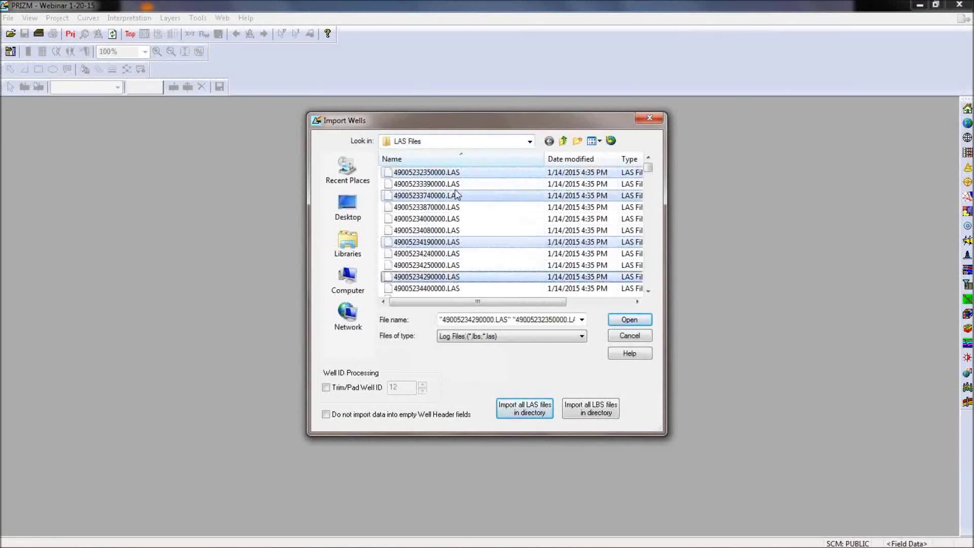
pyautogui.click(456, 175)
pyautogui.keyDown('shift'); pyautogui.click(459, 265); pyautogui.keyUp('shift')
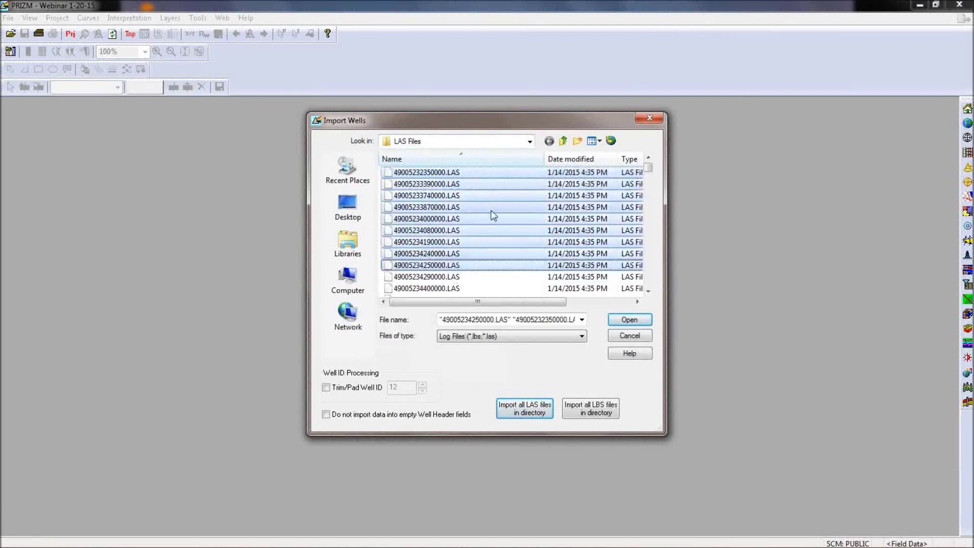
pyautogui.click(459, 173)
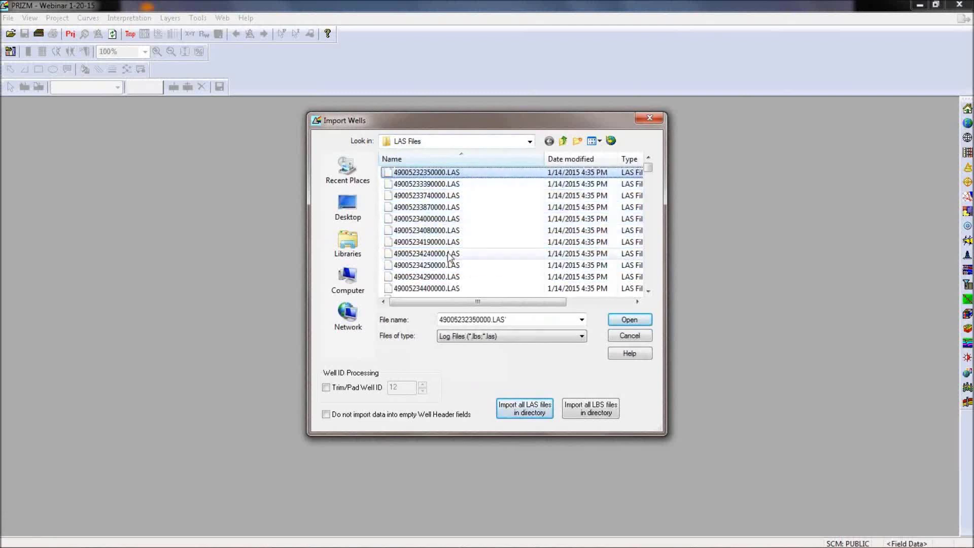
pyautogui.keyDown('ctrl'); pyautogui.click(449, 254); pyautogui.keyUp('ctrl')
pyautogui.keyDown('ctrl'); pyautogui.click(452, 218); pyautogui.keyUp('ctrl')
pyautogui.click(457, 173)
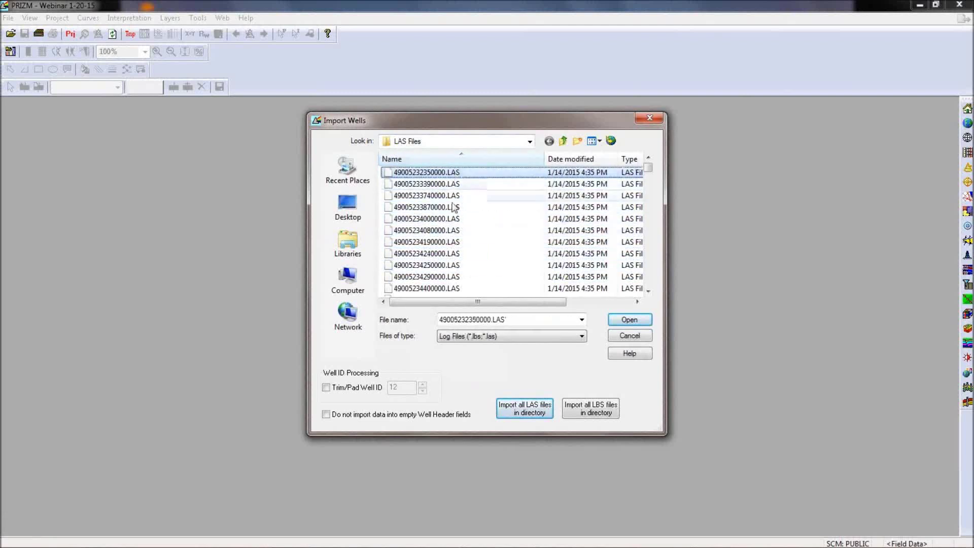
pyautogui.keyDown('shift'); pyautogui.click(448, 281); pyautogui.keyUp('shift')
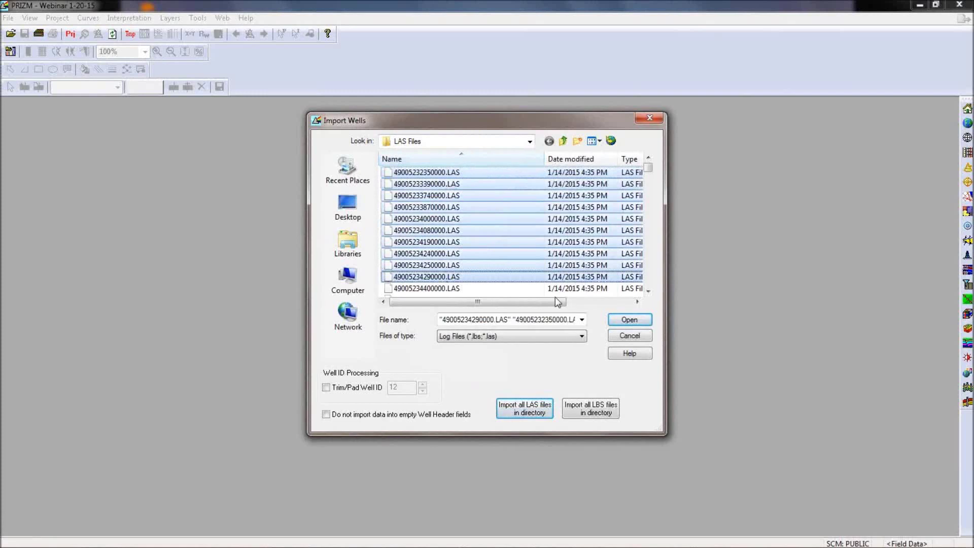
# Import all LAS files in the LAS Files directory using the multi-well import's Automatic mode
pyautogui.click(525, 254)
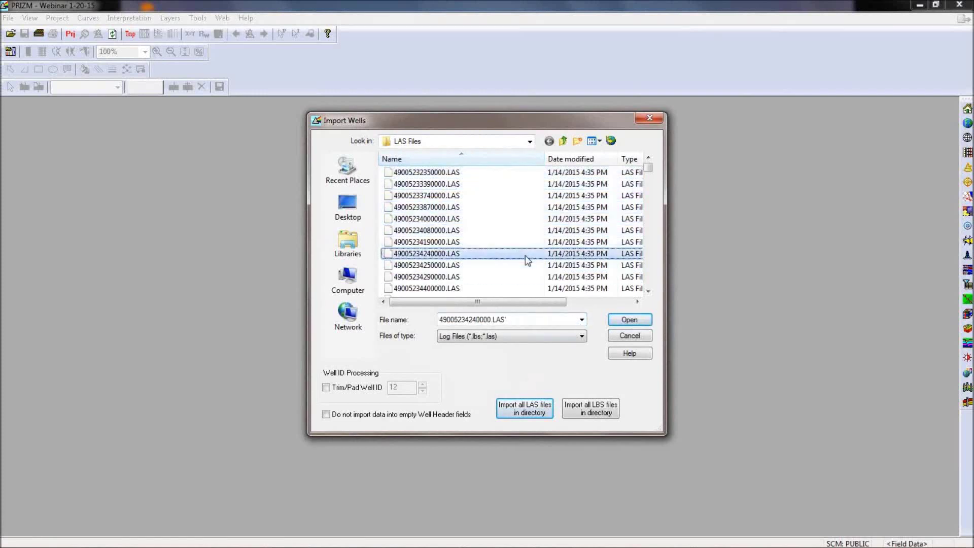
pyautogui.click(526, 414)
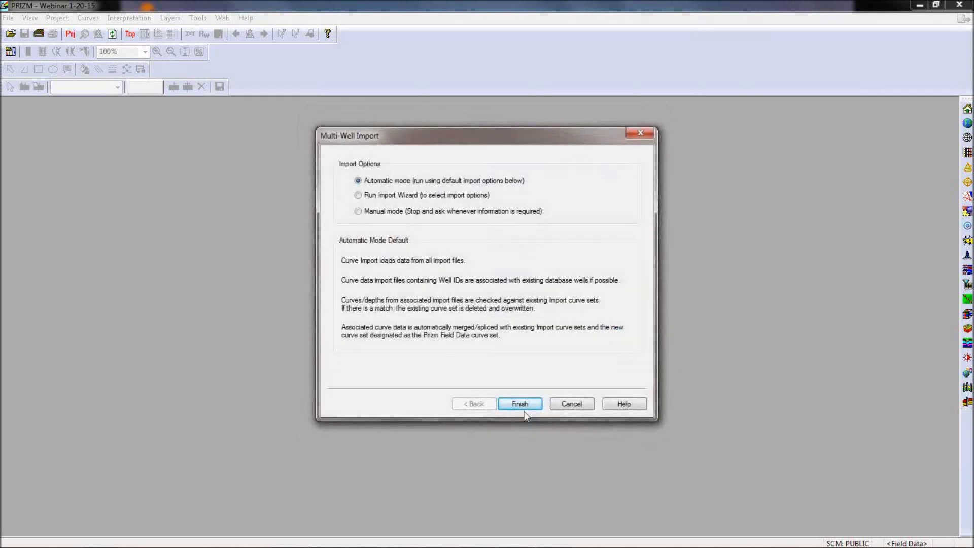
pyautogui.click(526, 408)
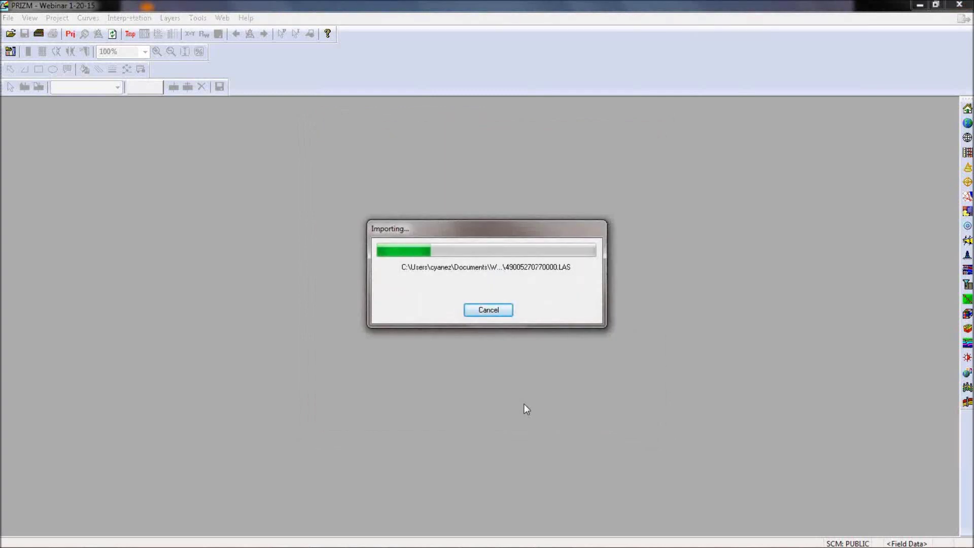
# Return to the PowerPoint slide on exporting log curves from Petra while the LAS import runs
pyautogui.hotkey('alt', 'Tab')
pyautogui.press('Tab')
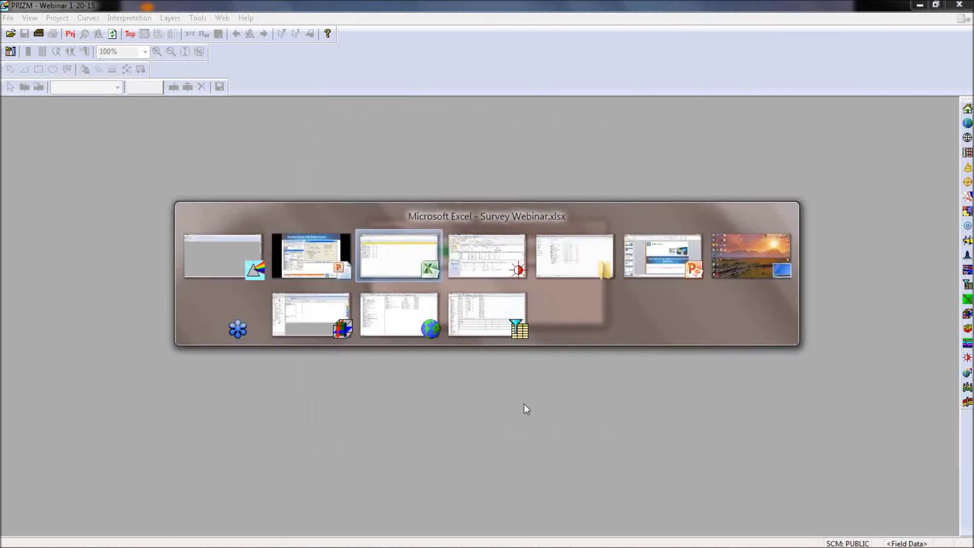
pyautogui.press('Tab')
pyautogui.press('Tab')
pyautogui.press('Tab')
pyautogui.press('Tab')
pyautogui.press('Tab')
pyautogui.press('Tab')
pyautogui.press('Tab')
pyautogui.press('Tab')
pyautogui.press('Tab')
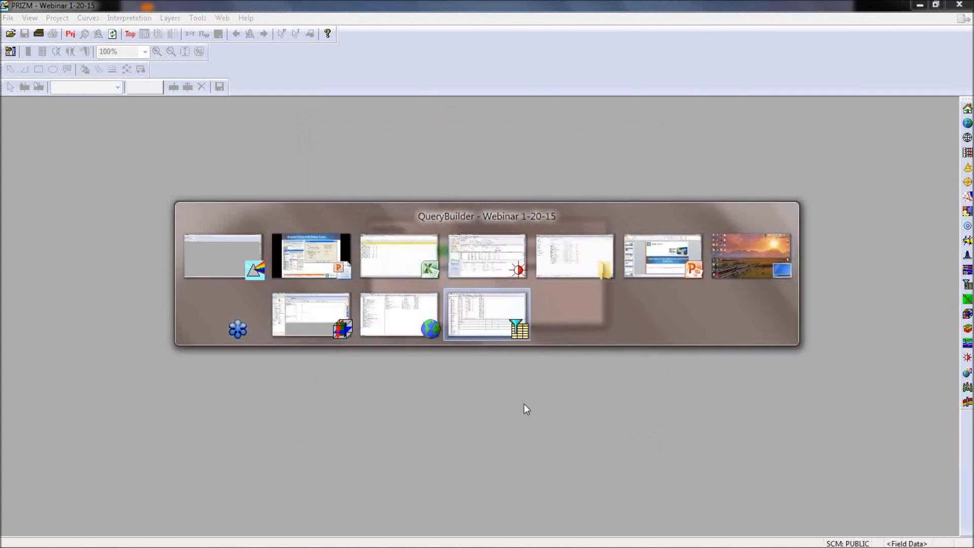
pyautogui.hotkey('alt', 'Tab')
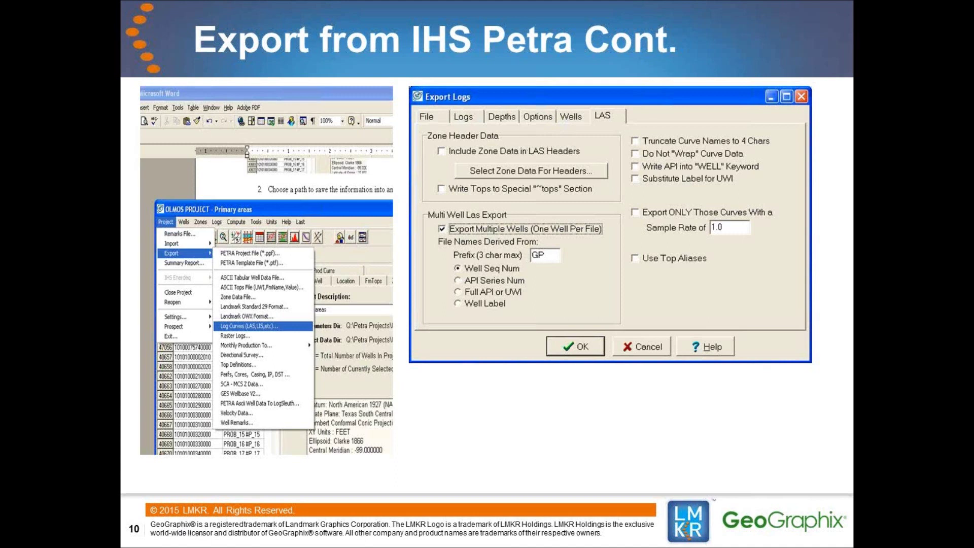
# Switch to PRIZM and open the SHELL OIL CO well CASSIDY 33X-3 from the <Field Data> curve set
pyautogui.hotkey('alt', 'Tab')
pyautogui.hotkey('alt', 'Tab')
pyautogui.hotkey('alt', 'Tab')
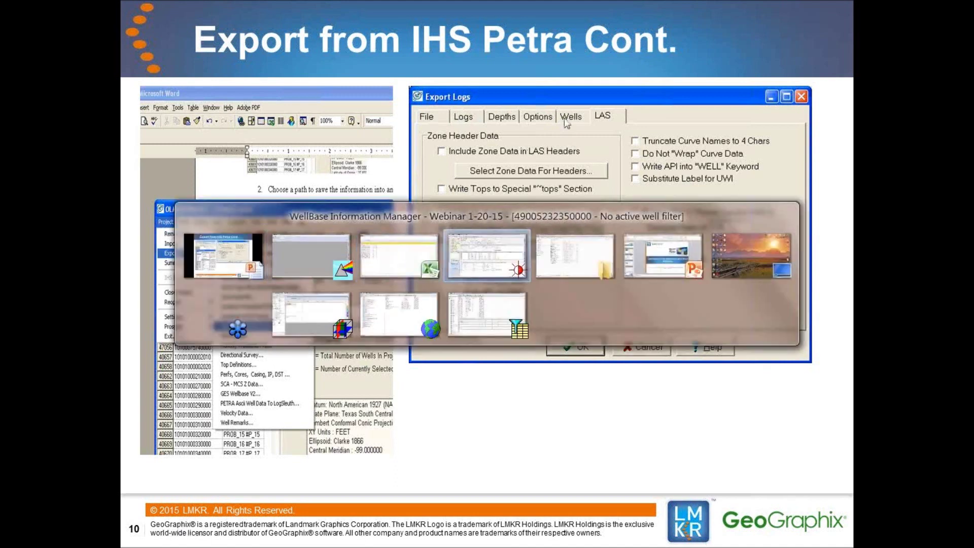
pyautogui.hotkey('alt', 'Tab')
pyautogui.hotkey('alt', 'Tab')
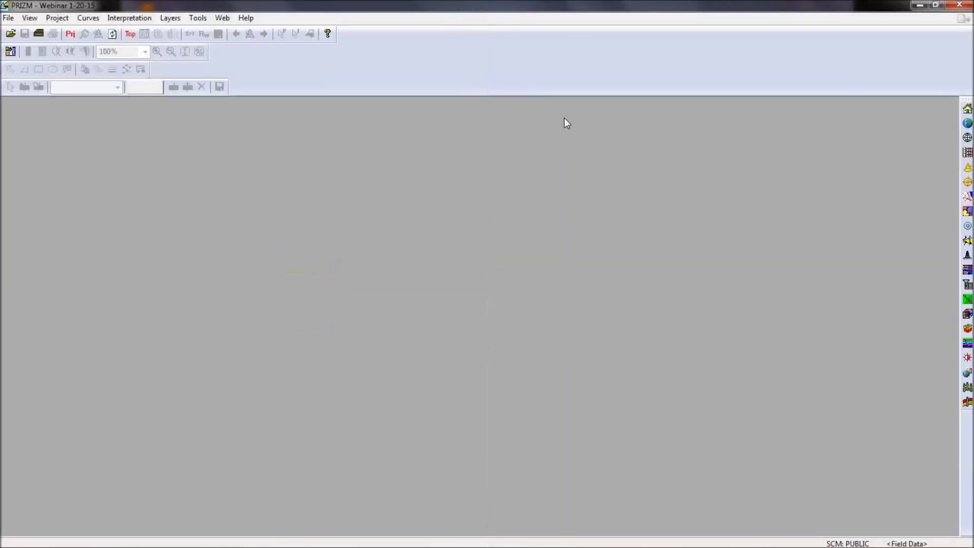
pyautogui.click(8, 18)
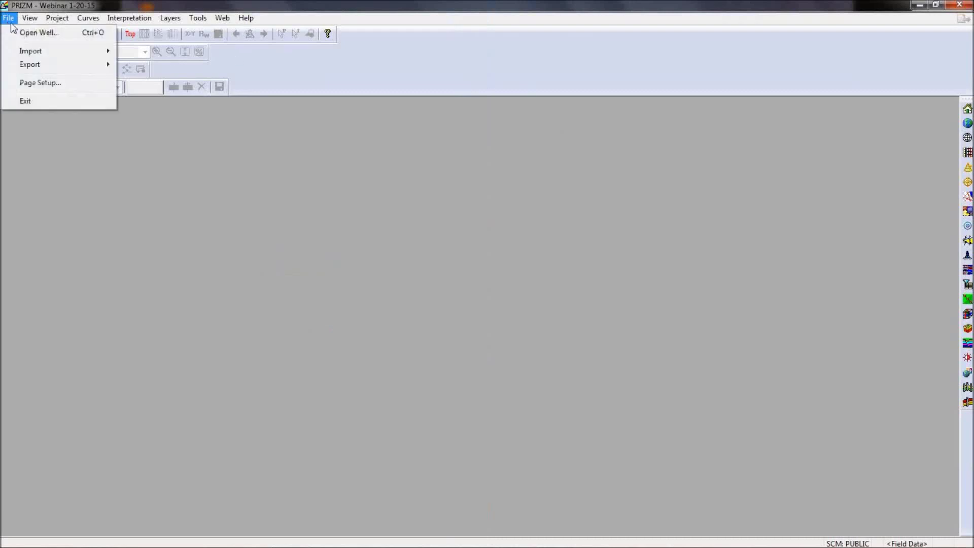
pyautogui.click(35, 33)
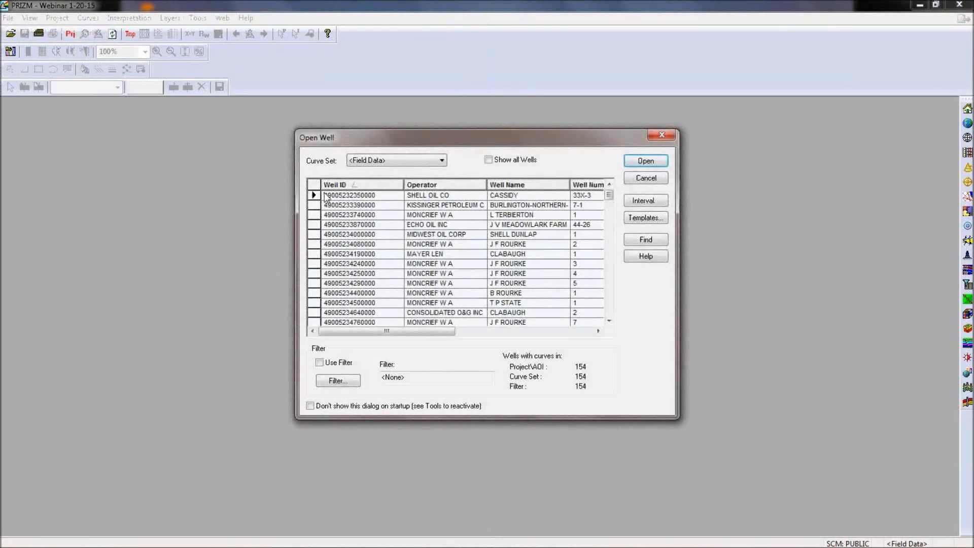
pyautogui.click(315, 196)
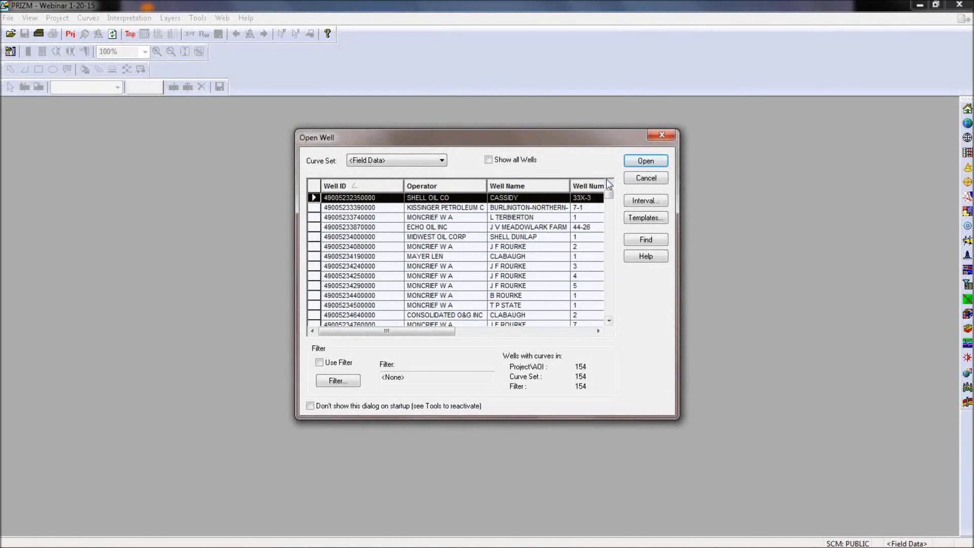
pyautogui.click(653, 162)
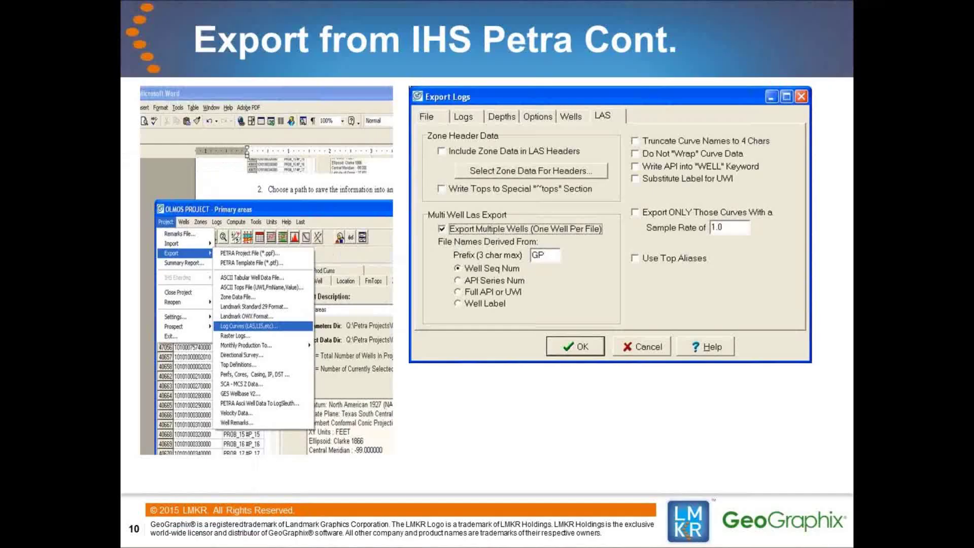
pyautogui.press('Right')
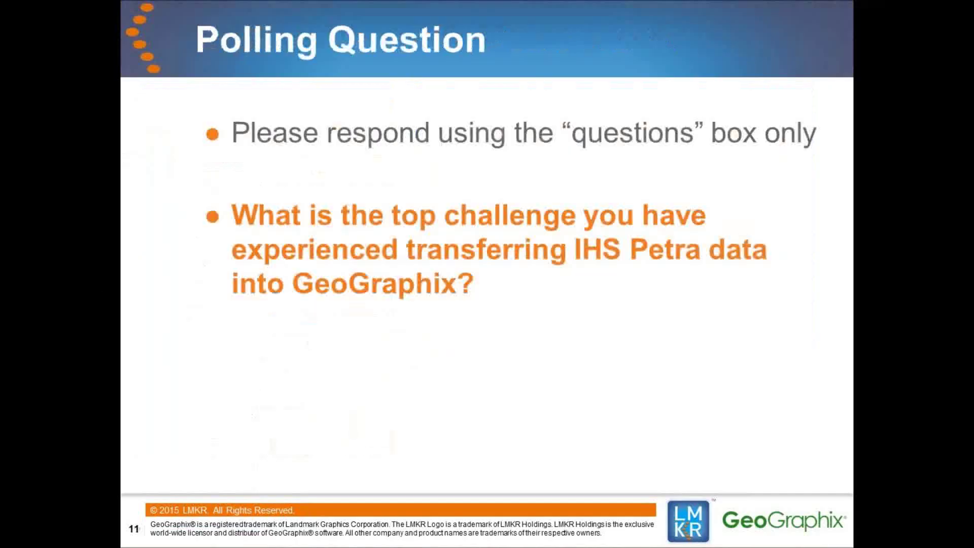
pyautogui.press('Left')
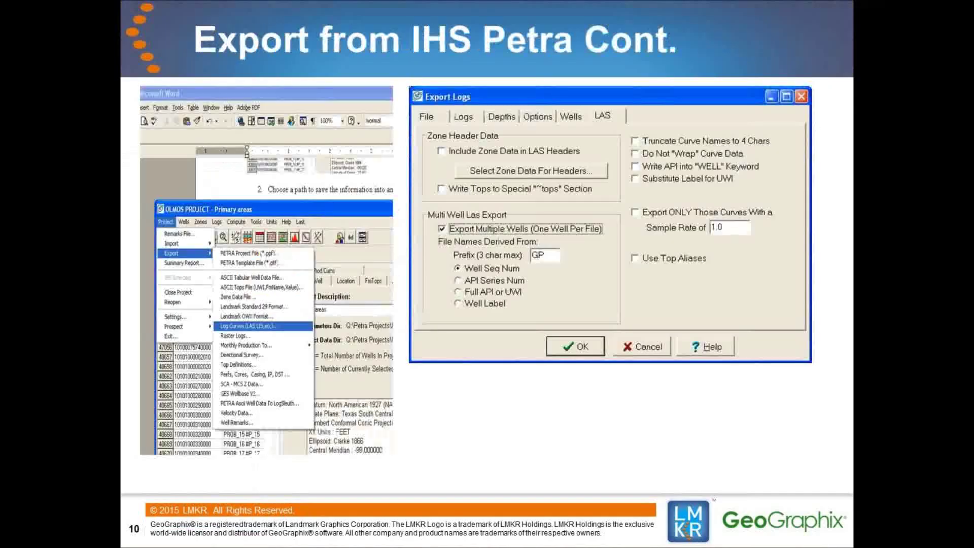
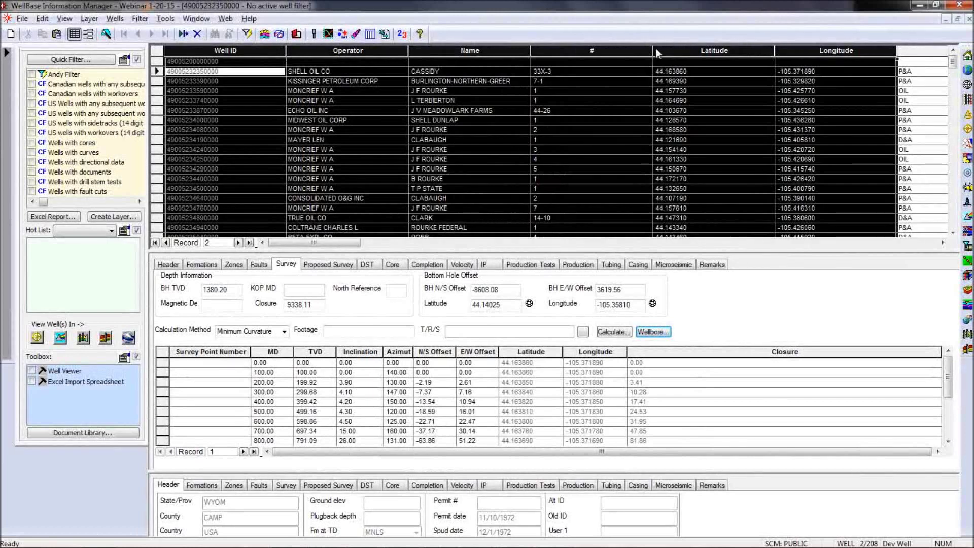
# Copy the selected Well ID through Longitude columns from the WellBase grid and switch to Survey Webinar.csv in Excel
pyautogui.rightClick(631, 54)
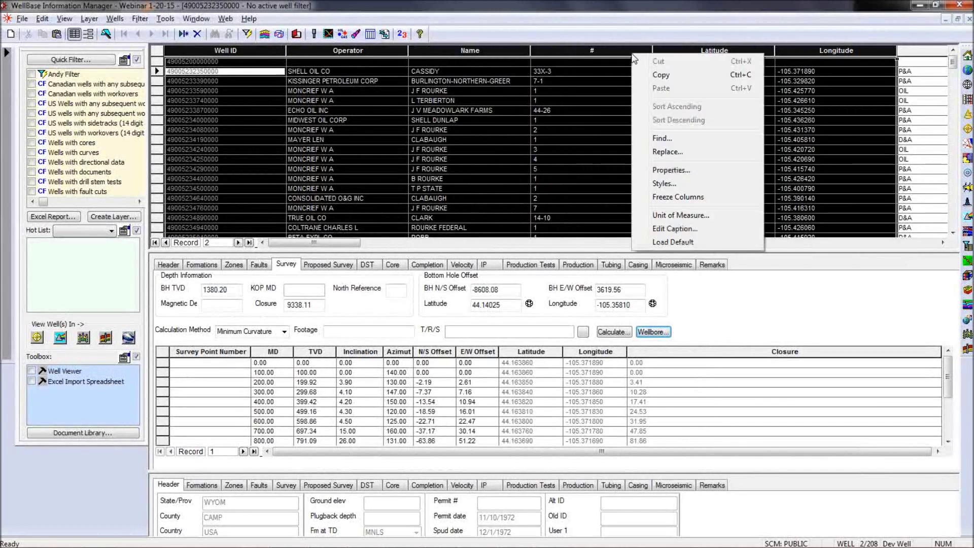
pyautogui.click(650, 74)
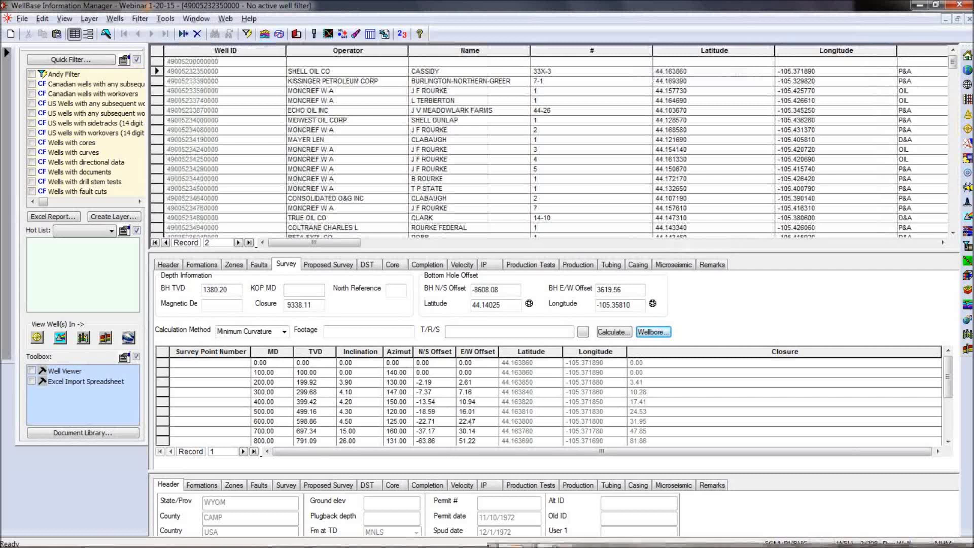
pyautogui.moveTo(403, 537)
pyautogui.hotkey('alt', 'Tab')
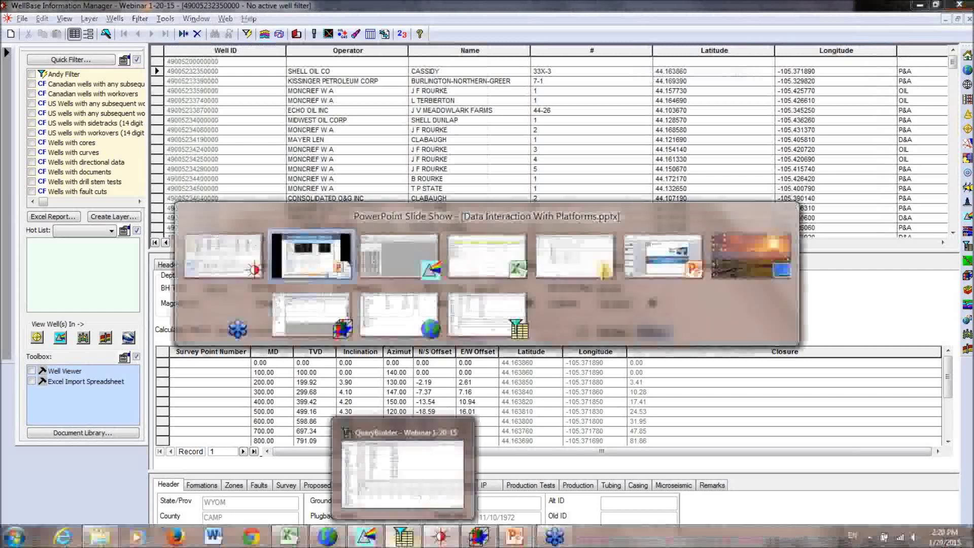
pyautogui.hotkey('alt', 'Tab')
pyautogui.hotkey('alt', 'Tab')
pyautogui.hotkey('alt', 'Tab')
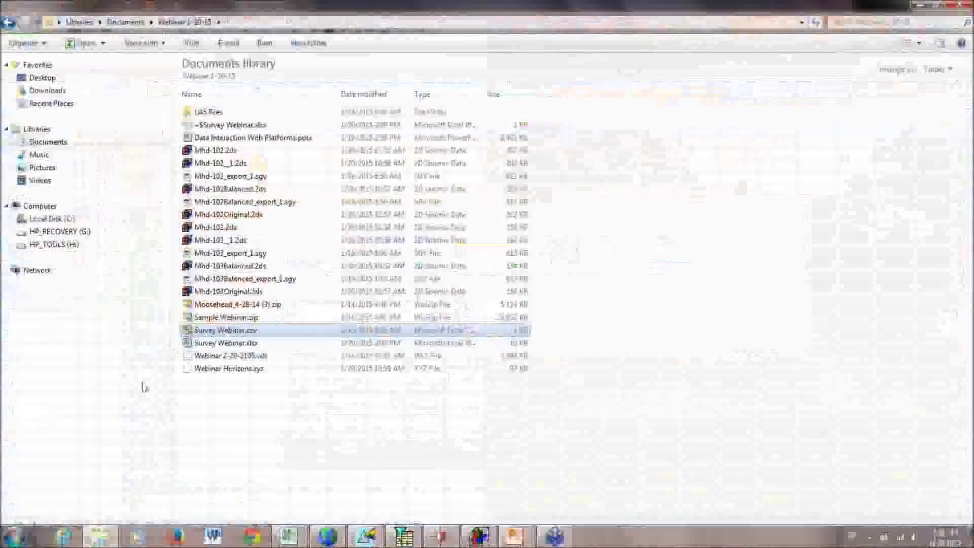
pyautogui.hotkey('alt', 'Tab')
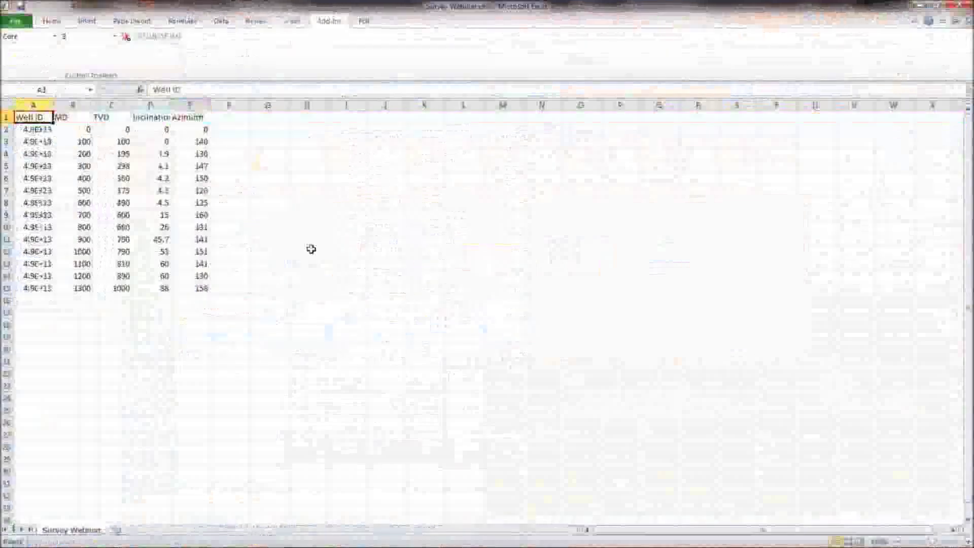
# Paste the copied well data as Unicode Text starting at cell K1
pyautogui.click(435, 154)
pyautogui.rightClick(430, 141)
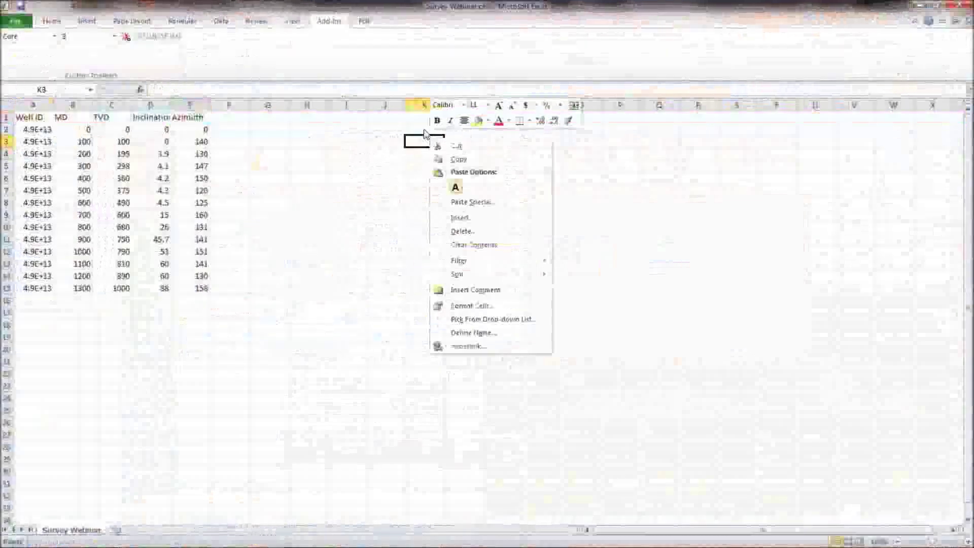
pyautogui.click(420, 122)
pyautogui.click(420, 119)
pyautogui.rightClick(420, 119)
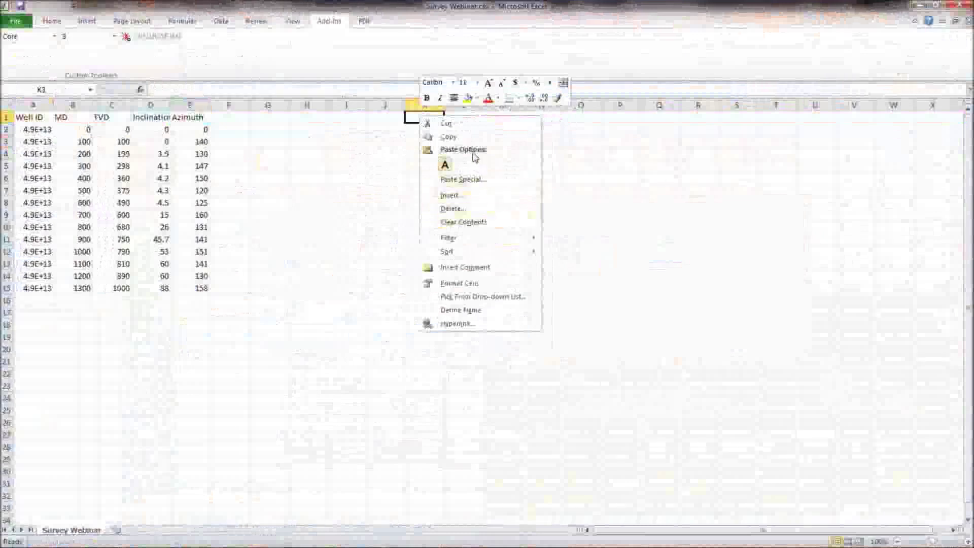
pyautogui.click(463, 179)
pyautogui.click(543, 291)
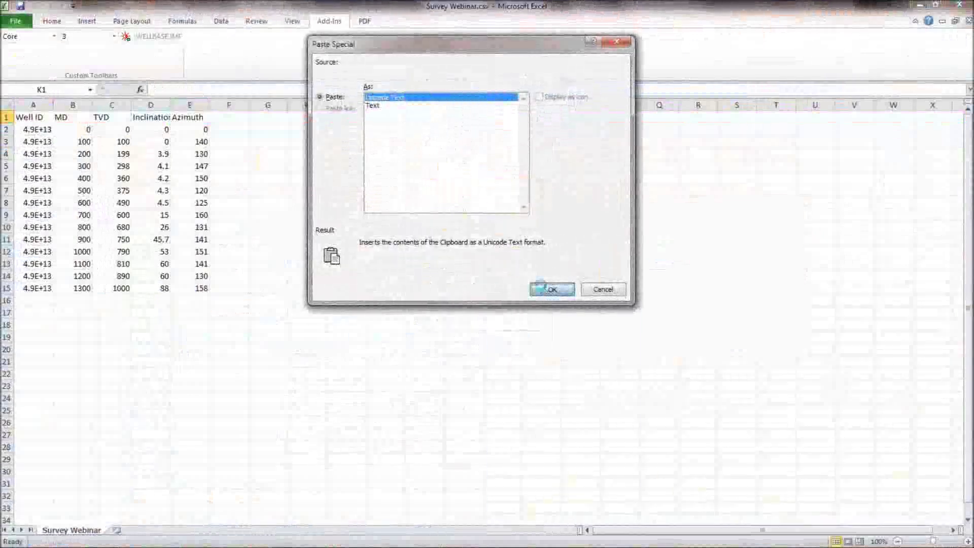
pyautogui.click(786, 308)
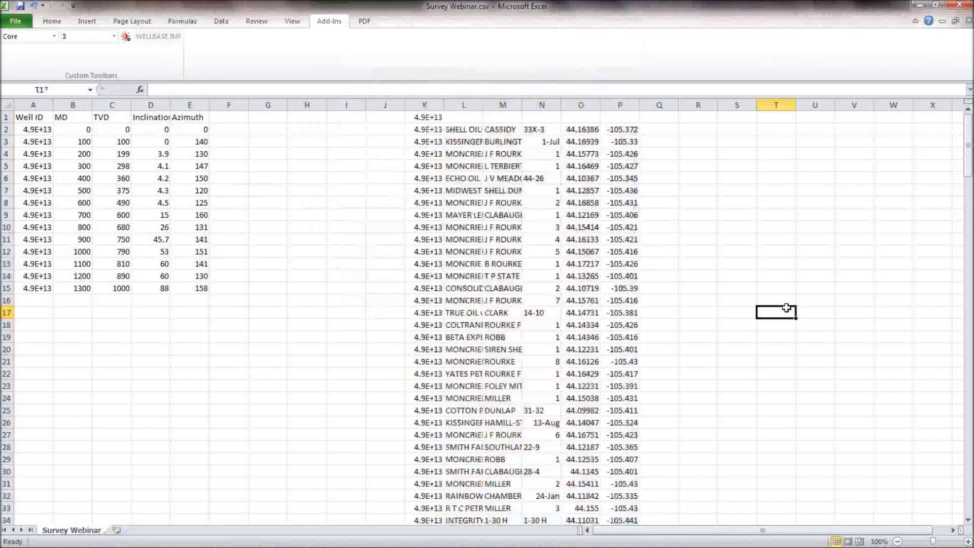
# Format the well IDs in column K as Number with 0 decimal places
pyautogui.rightClick(427, 106)
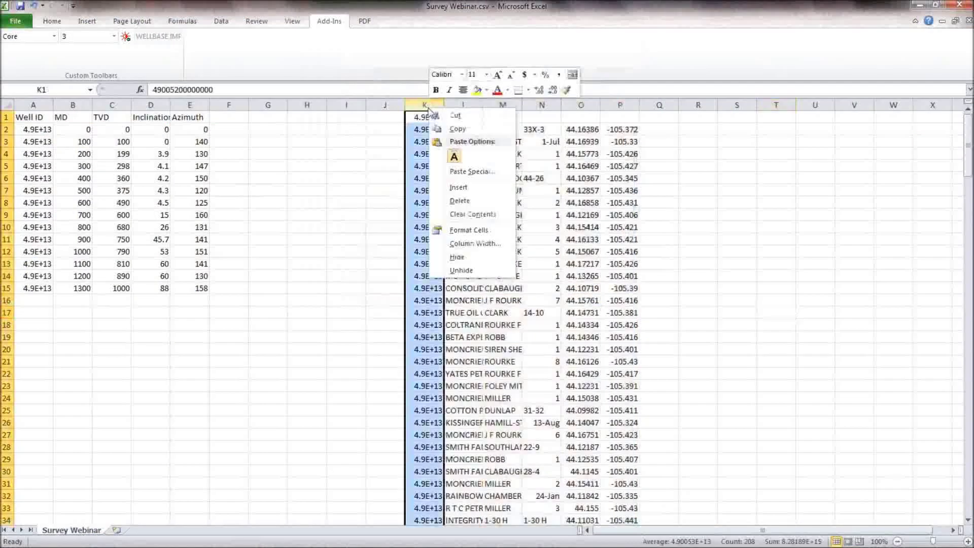
pyautogui.click(468, 230)
pyautogui.click(339, 145)
pyautogui.click(486, 166)
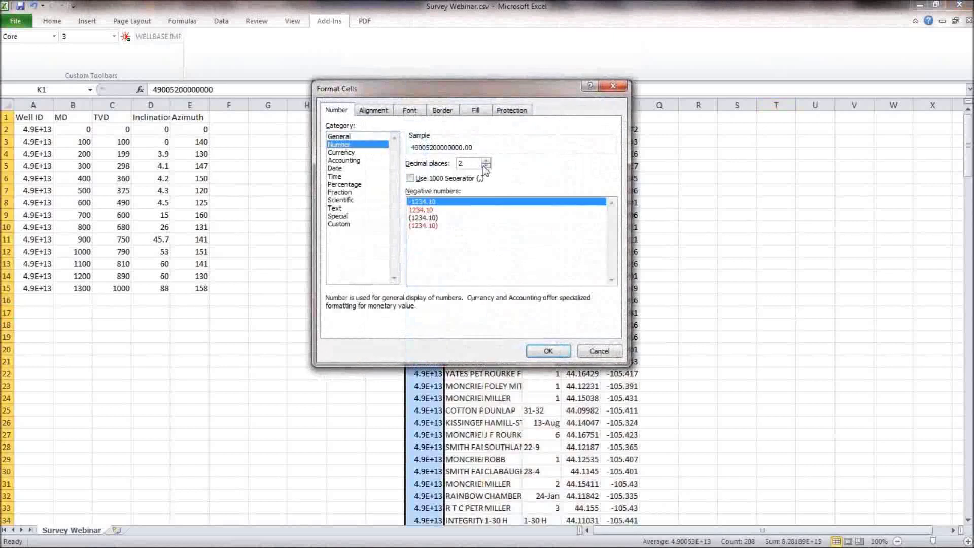
pyautogui.click(486, 166)
pyautogui.click(549, 351)
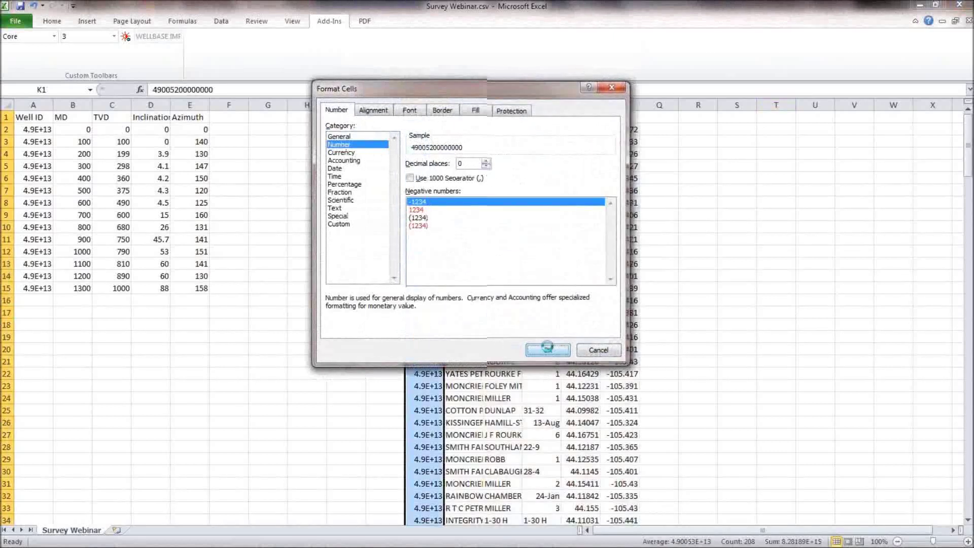
pyautogui.click(763, 315)
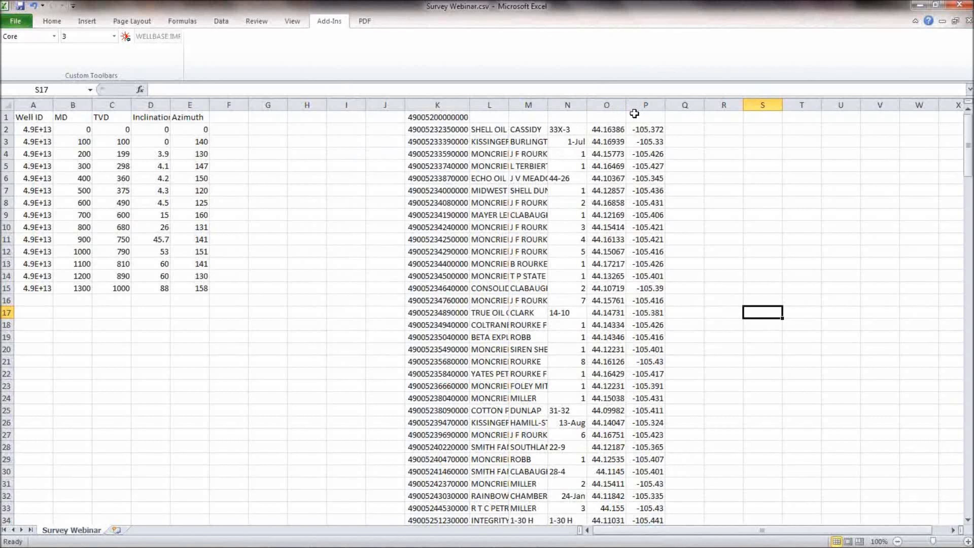
# Switch from Excel back to the PowerPoint slide show
pyautogui.hotkey('alt', 'Tab')
pyautogui.hotkey('alt', 'Tab')
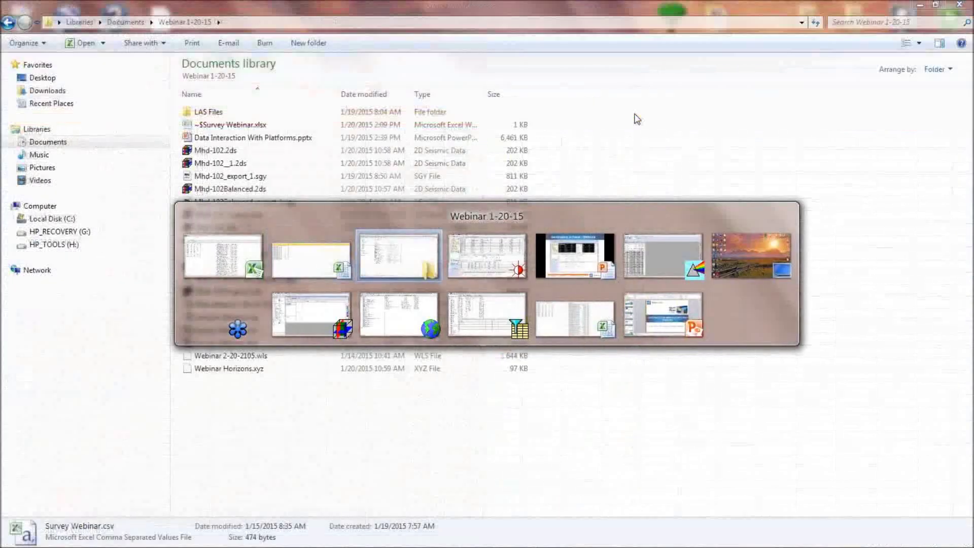
pyautogui.hotkey('alt', 'Tab')
pyautogui.hotkey('alt', 'Tab')
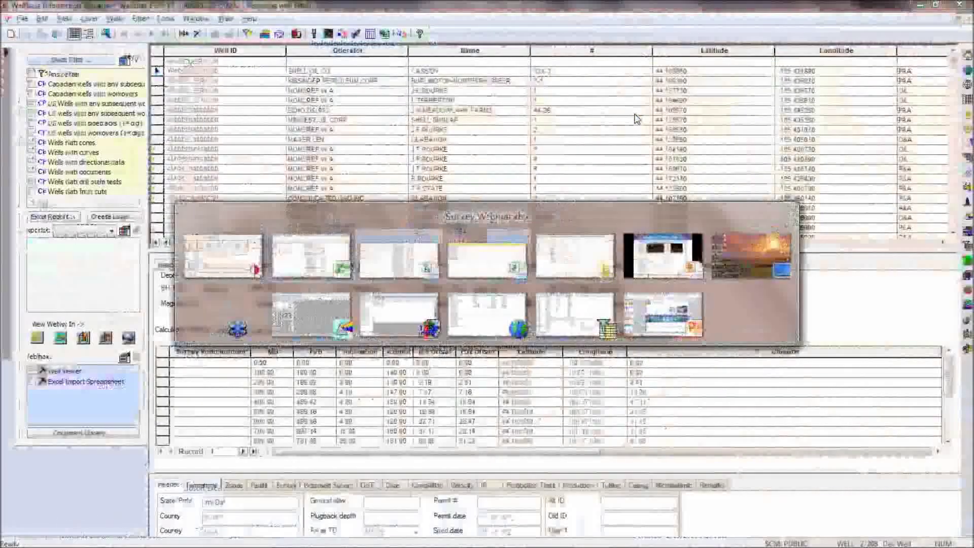
pyautogui.hotkey('alt', 'Tab')
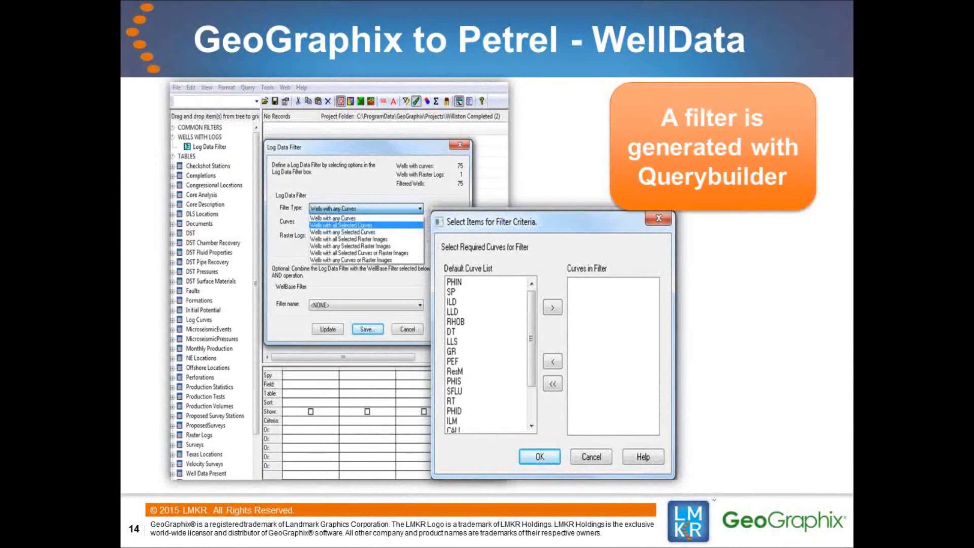
# Switch to QueryBuilder and clear the existing Top MD query from the grid
pyautogui.hotkey('alt', 'Tab')
pyautogui.hotkey('alt', 'Tab')
pyautogui.hotkey('alt', 'Tab')
pyautogui.hotkey('alt', 'Tab')
pyautogui.hotkey('alt', 'Tab')
pyautogui.hotkey('alt', 'Tab')
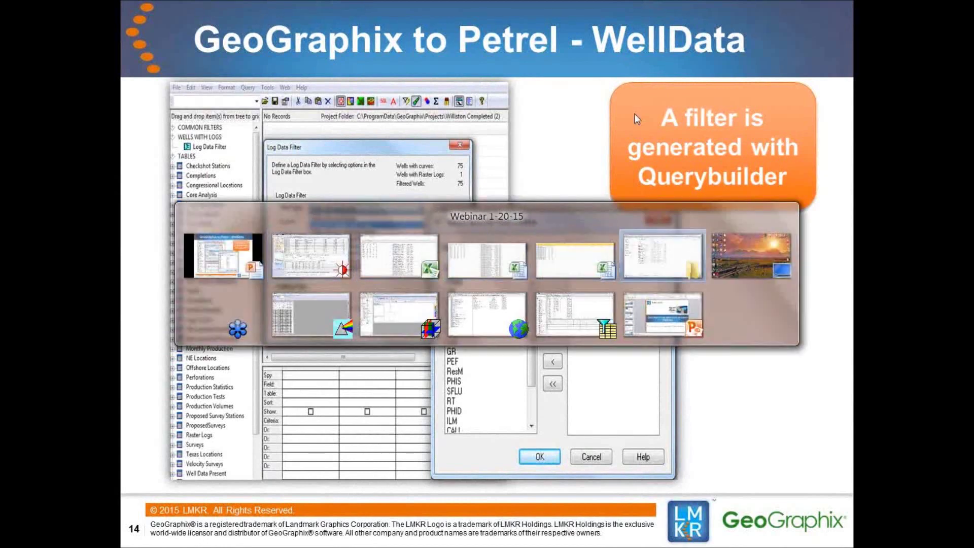
pyautogui.hotkey('alt', 'Tab')
pyautogui.hotkey('alt', 'Tab')
pyautogui.hotkey('alt', 'Tab')
pyautogui.hotkey('alt', 'Tab')
pyautogui.hotkey('alt', 'Tab')
pyautogui.hotkey('alt', 'Tab')
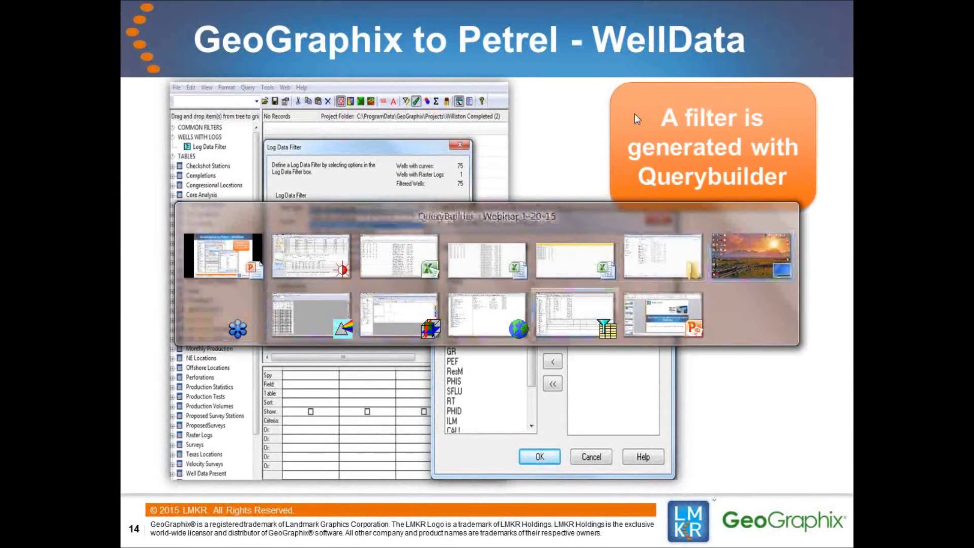
pyautogui.hotkey('alt', 'Tab')
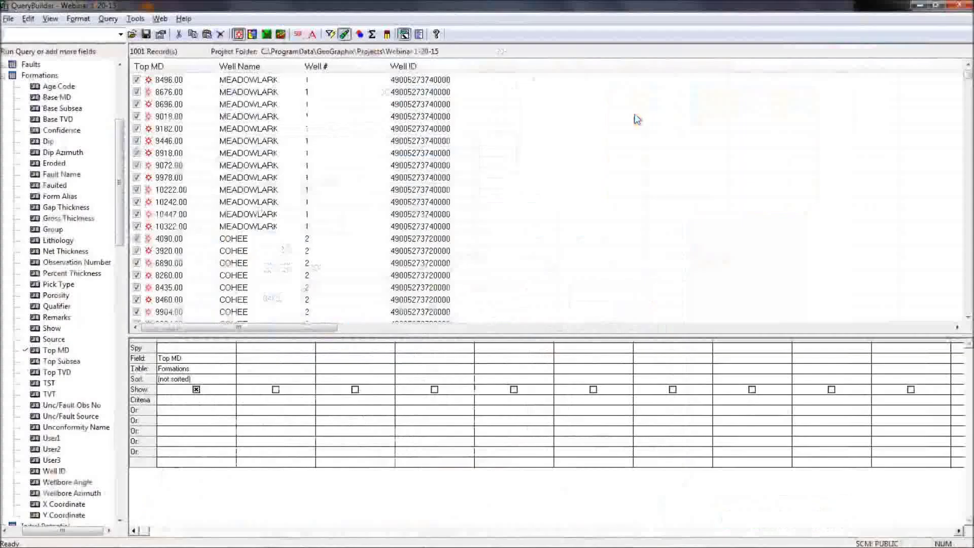
pyautogui.click(387, 36)
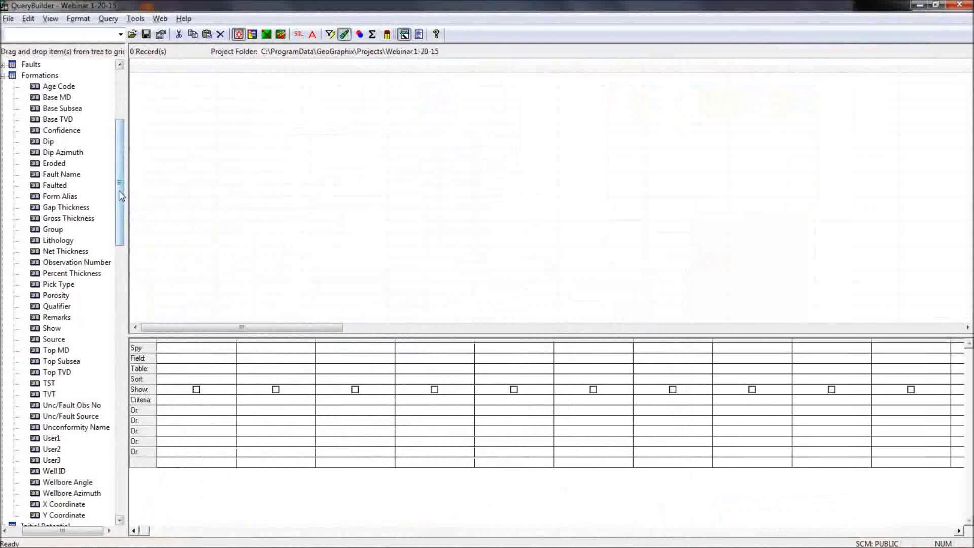
# Add the CURVENAME field from the Log Curves table to the query and run it, declining to display additional records
pyautogui.moveTo(120, 194); pyautogui.dragTo(118, 273)
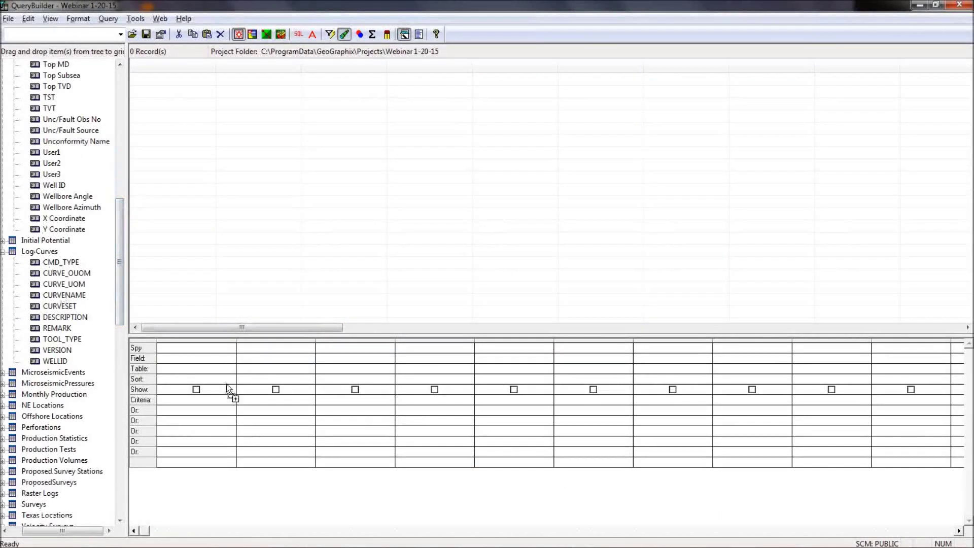
pyautogui.moveTo(227, 390); pyautogui.dragTo(203, 356)
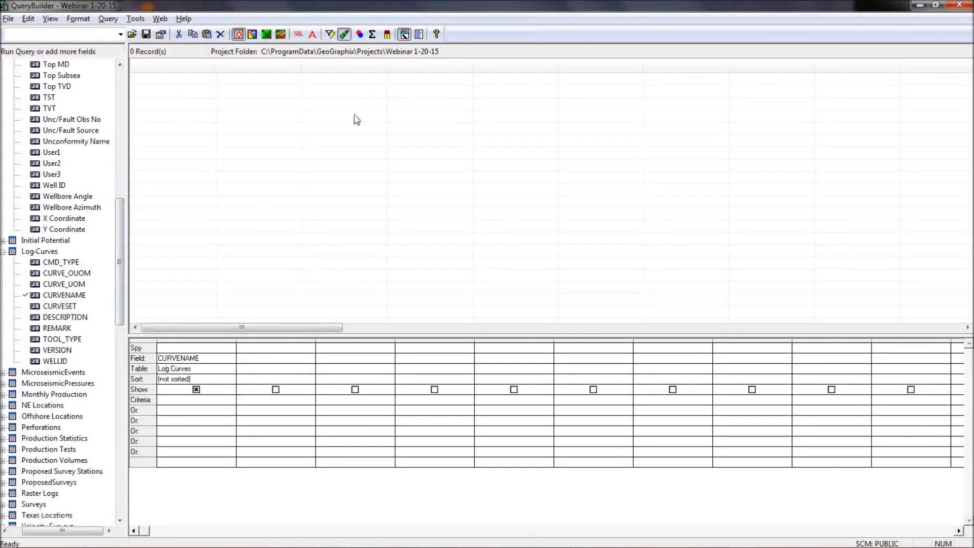
pyautogui.click(333, 34)
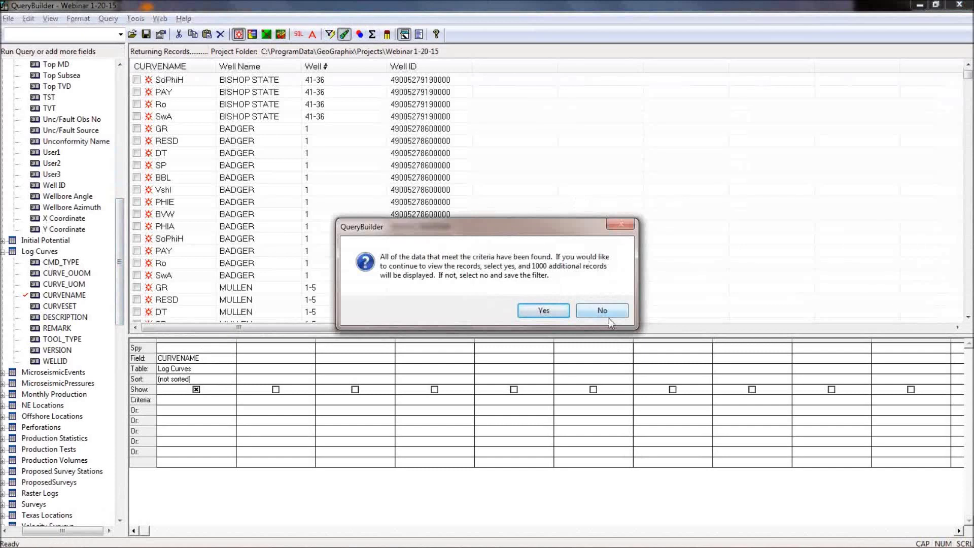
pyautogui.click(609, 318)
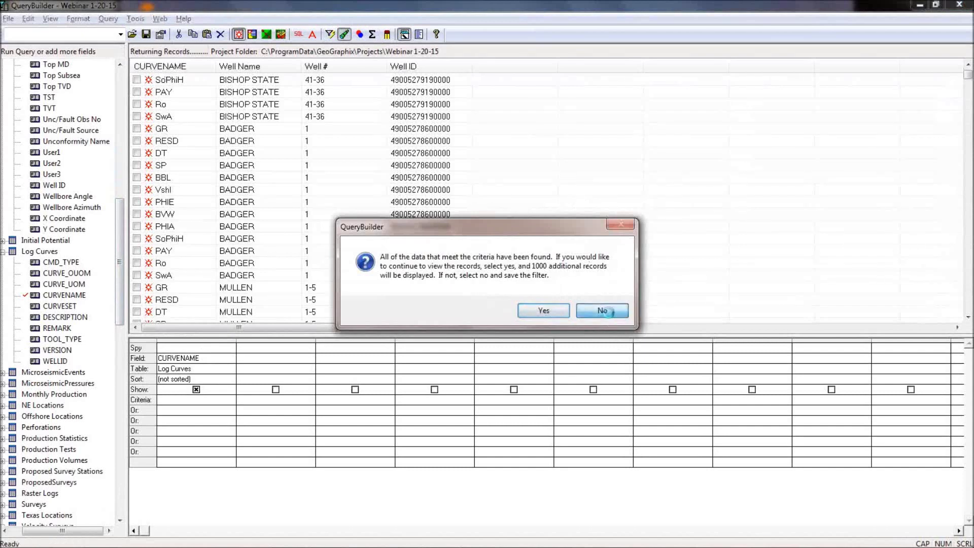
# Set the CURVENAME criterion to GR from the values found in the project
pyautogui.click(223, 348)
pyautogui.click(231, 348)
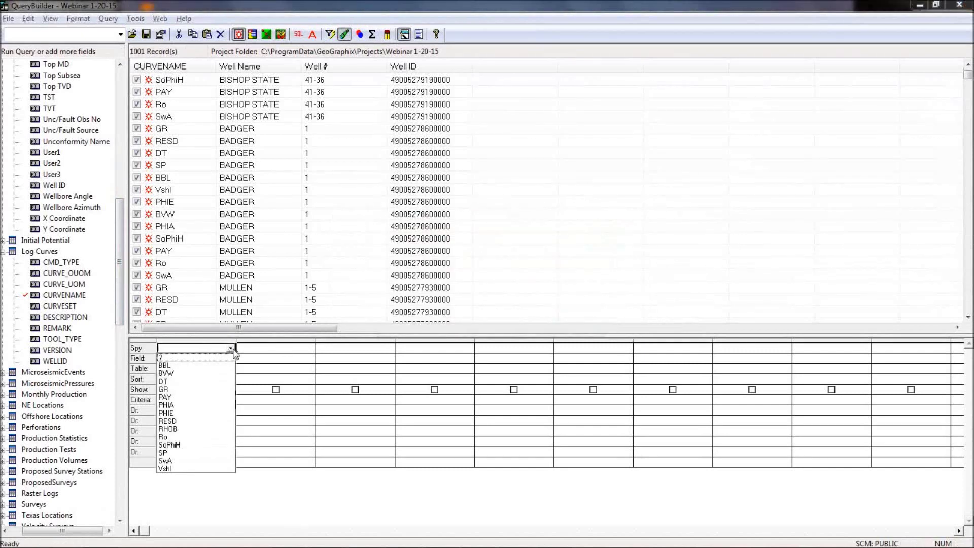
pyautogui.click(174, 389)
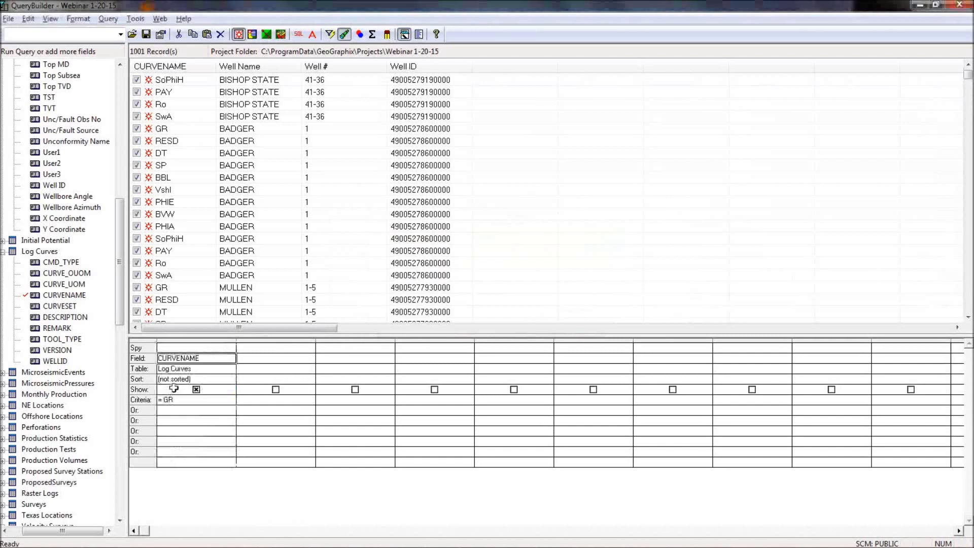
# Run the GR curve query and save it as a WellBase filter, overwriting the existing WBF file in the project's Filters folder
pyautogui.click(332, 36)
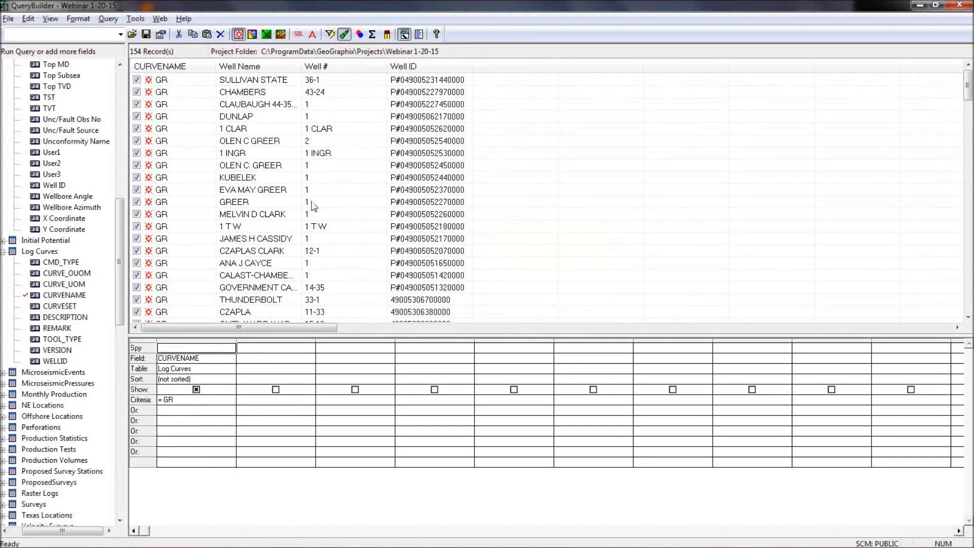
pyautogui.click(7, 20)
pyautogui.click(87, 93)
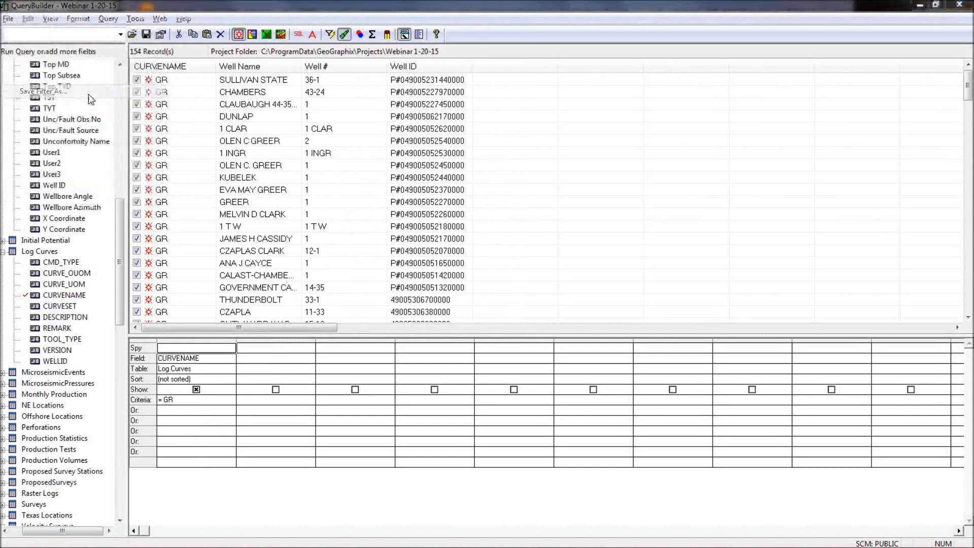
pyautogui.doubleClick(441, 203)
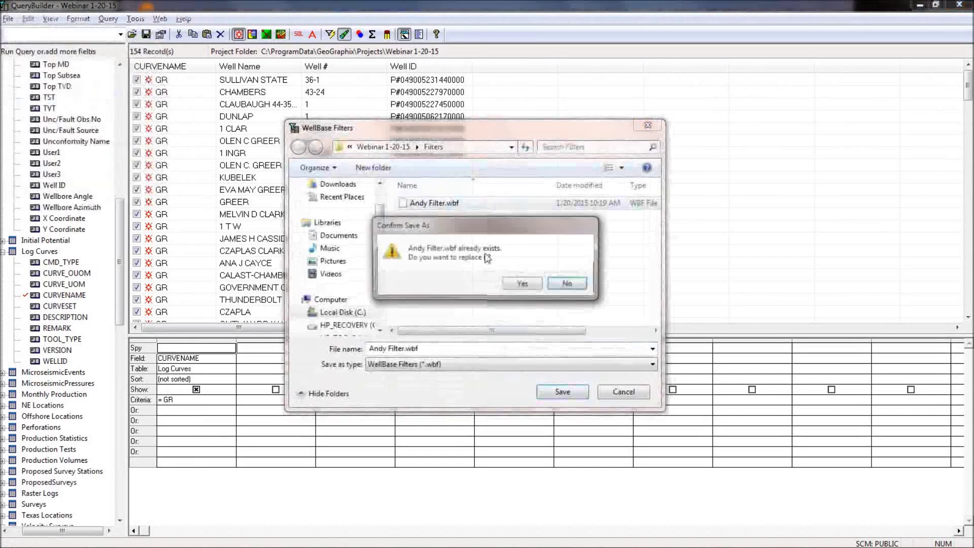
pyautogui.click(522, 285)
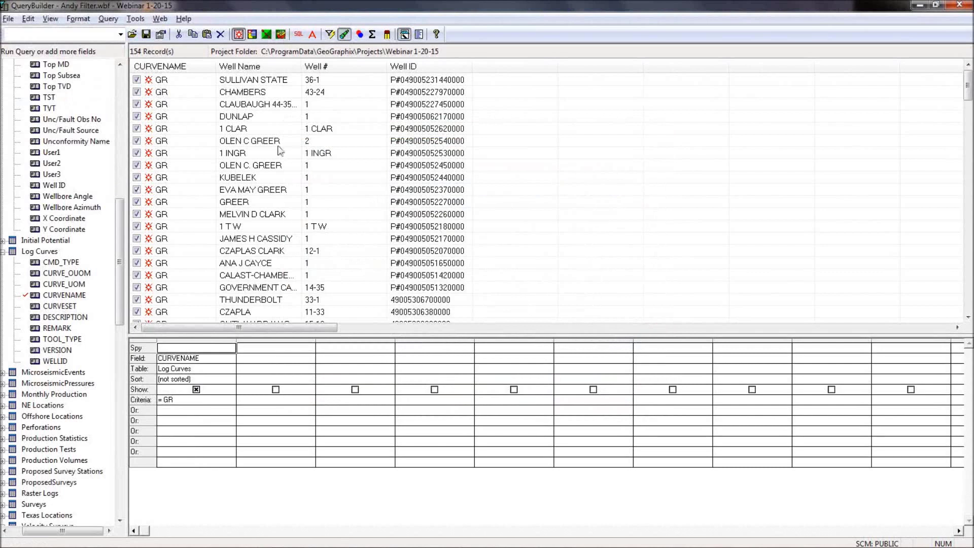
pyautogui.click(5, 21)
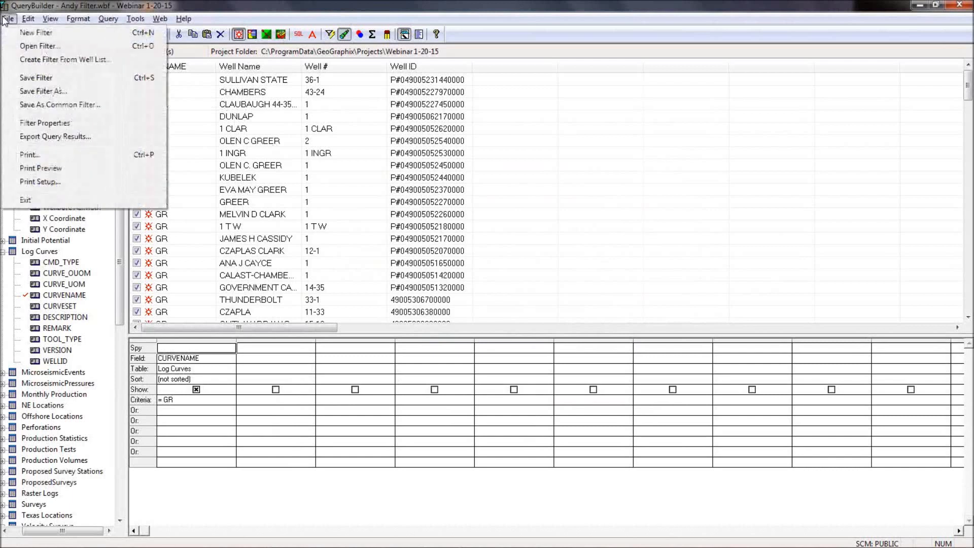
pyautogui.click(87, 140)
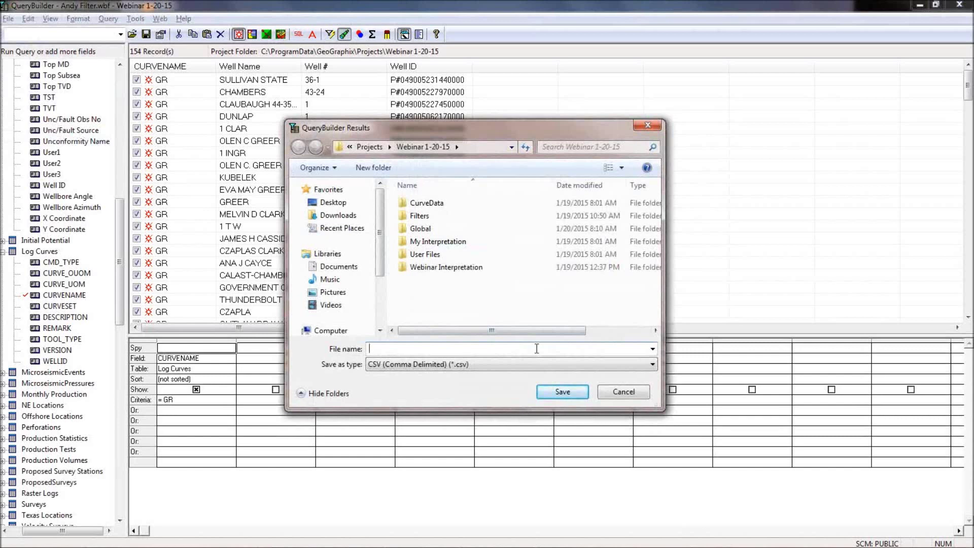
pyautogui.click(630, 395)
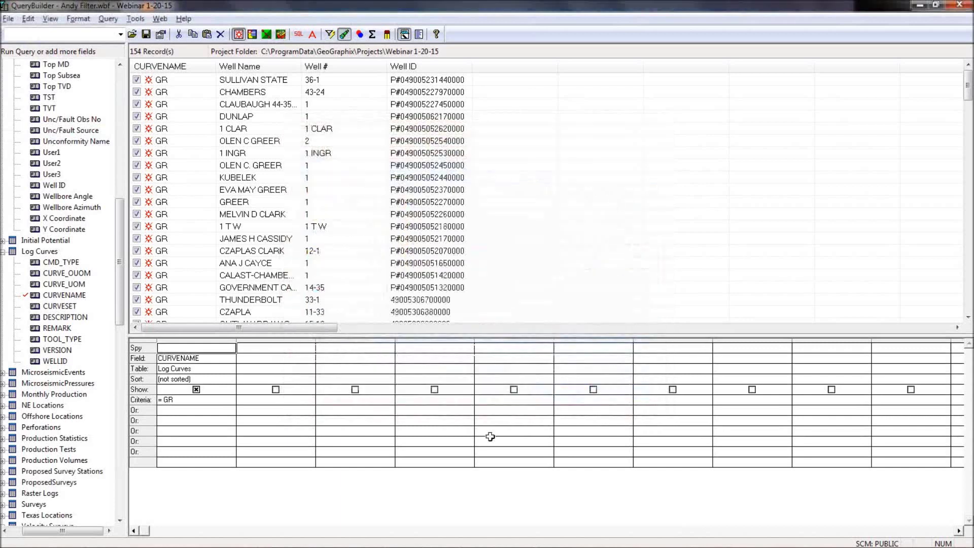
# Switch to WellBase and start a GeoGraphix ASCII2 export of the wells with the file name Webinar Export
pyautogui.hotkey('alt', 'Tab')
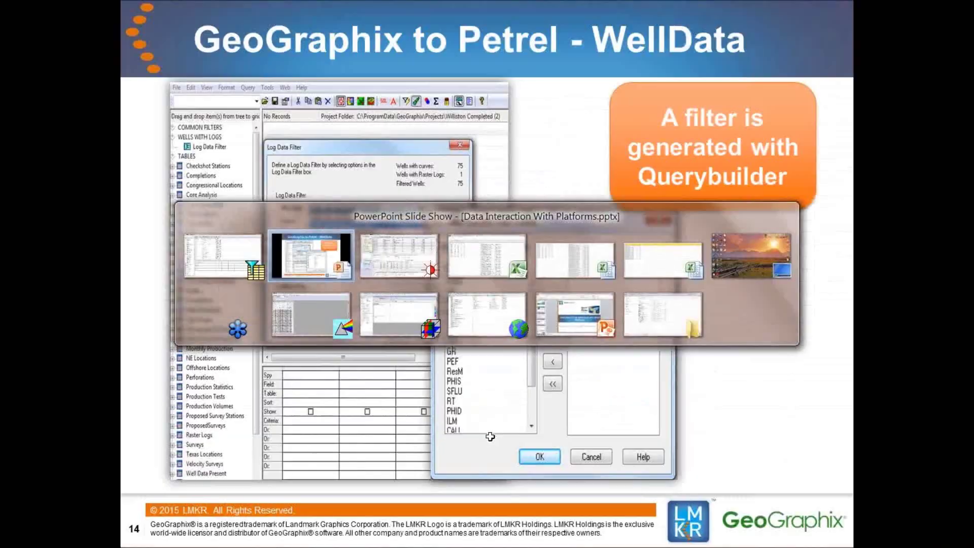
pyautogui.hotkey('alt', 'shift', 'Tab')
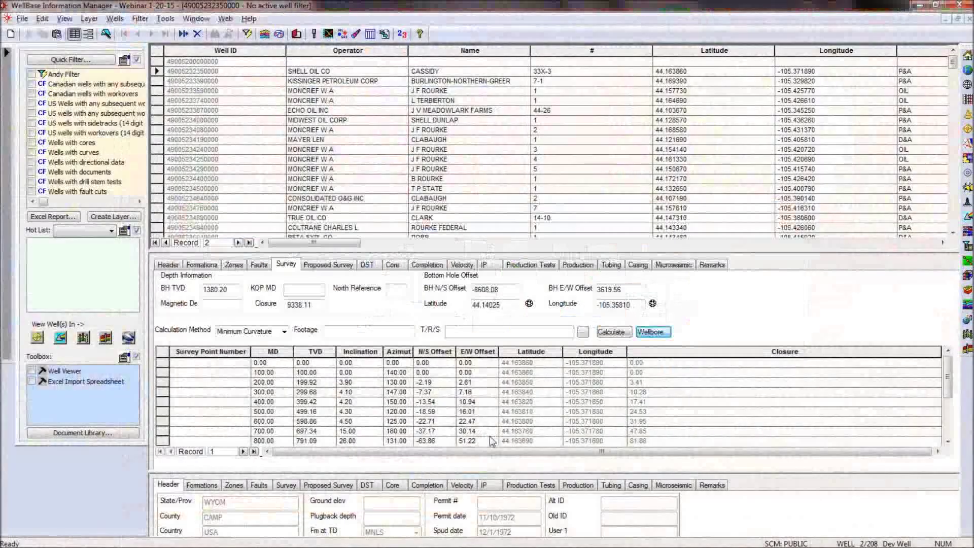
pyautogui.click(22, 20)
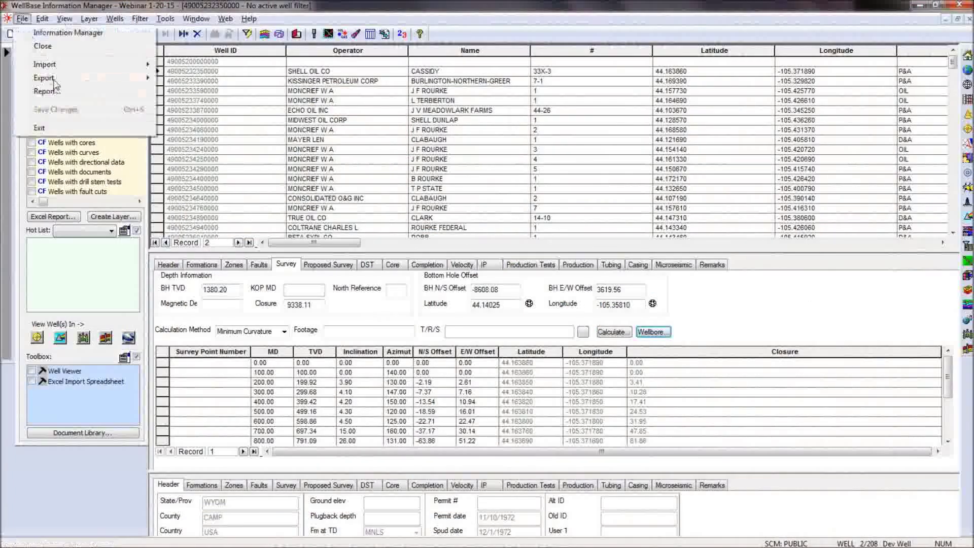
pyautogui.moveTo(55, 80)
pyautogui.click(163, 83)
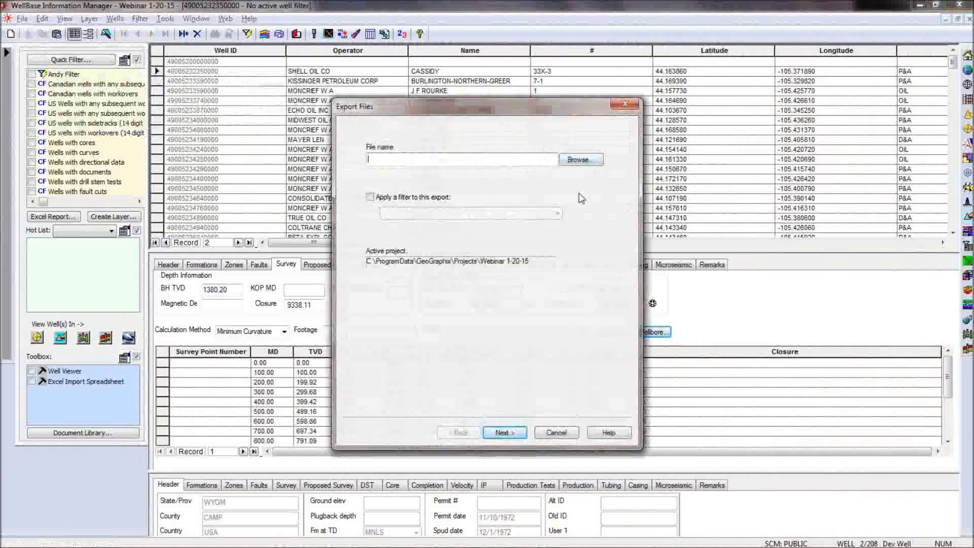
pyautogui.write('Webin')
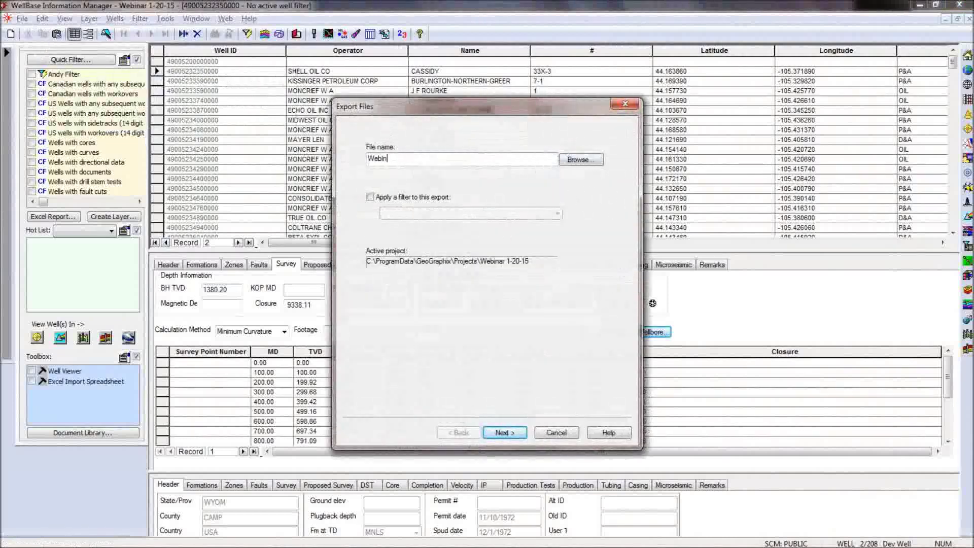
pyautogui.write('ar Export')
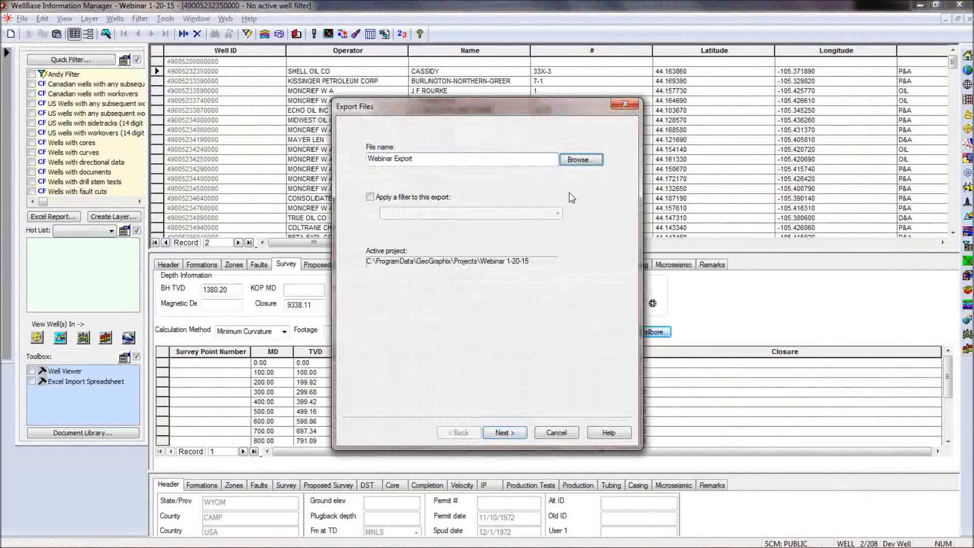
# Apply the saved GR curve filter to the well export
pyautogui.click(370, 197)
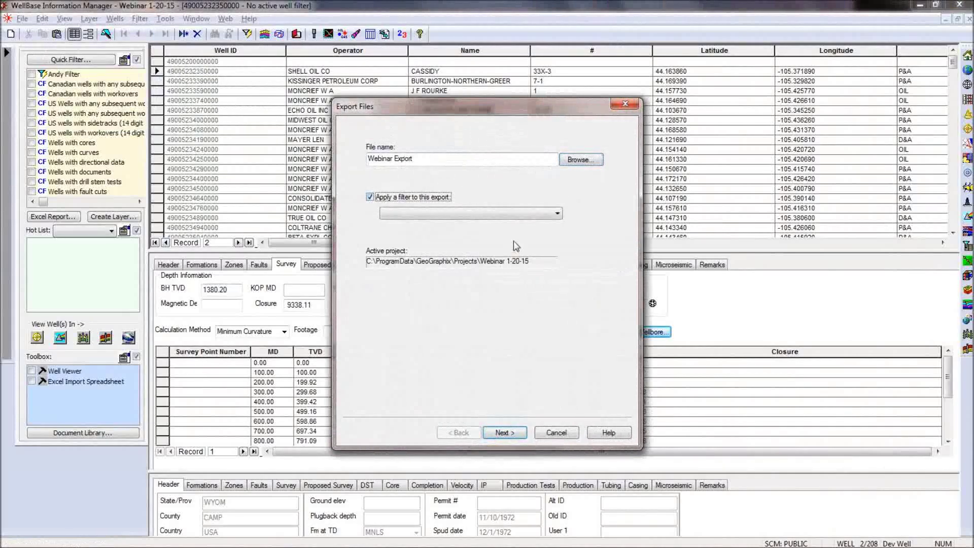
pyautogui.click(507, 214)
pyautogui.click(495, 225)
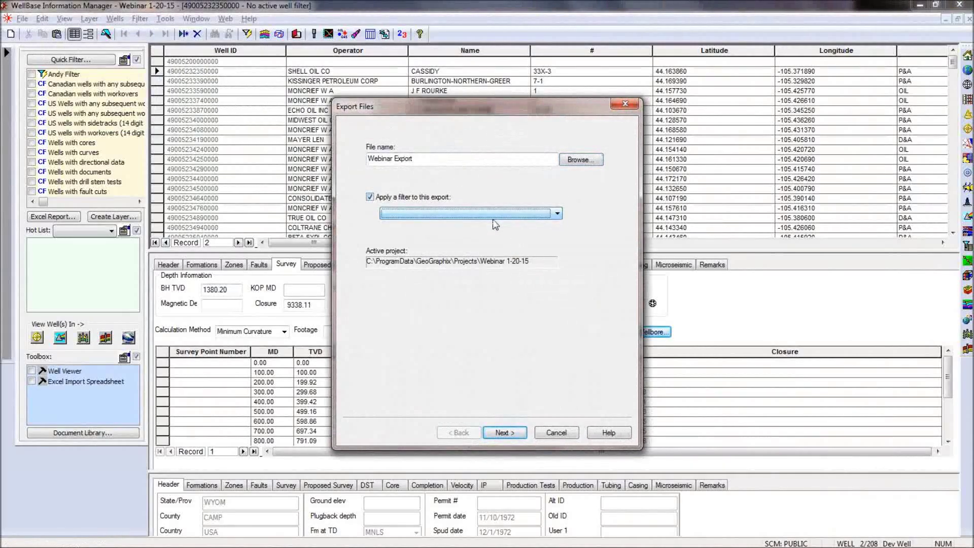
pyautogui.click(493, 218)
pyautogui.click(495, 225)
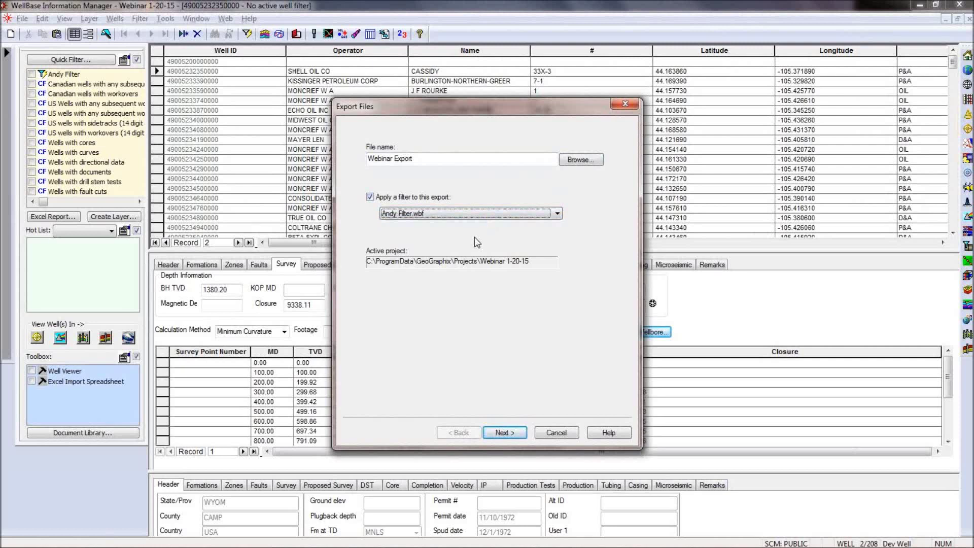
# Finish the export with the current Geographic Latitude/Longitude system and NAD 1927 datum, overwriting the existing Webinar Export file
pyautogui.click(522, 431)
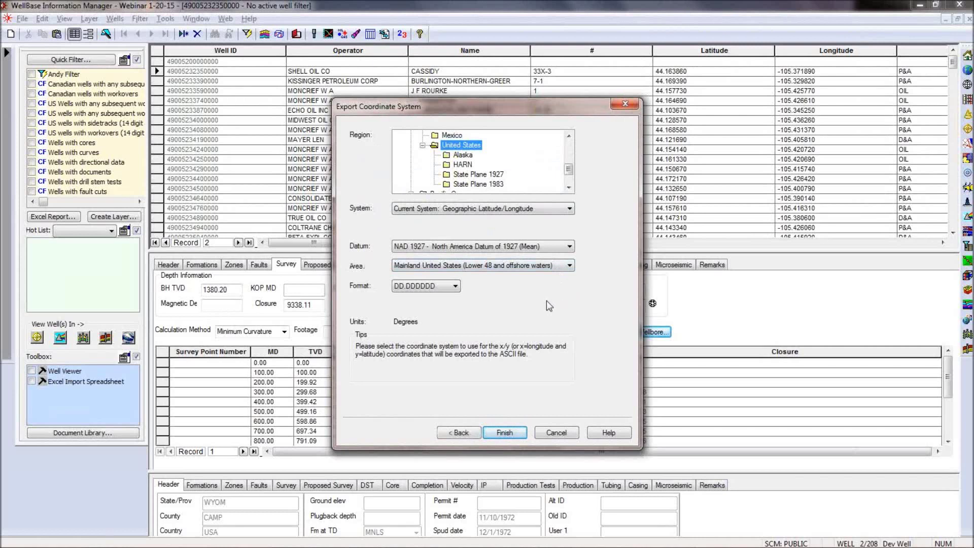
pyautogui.click(500, 433)
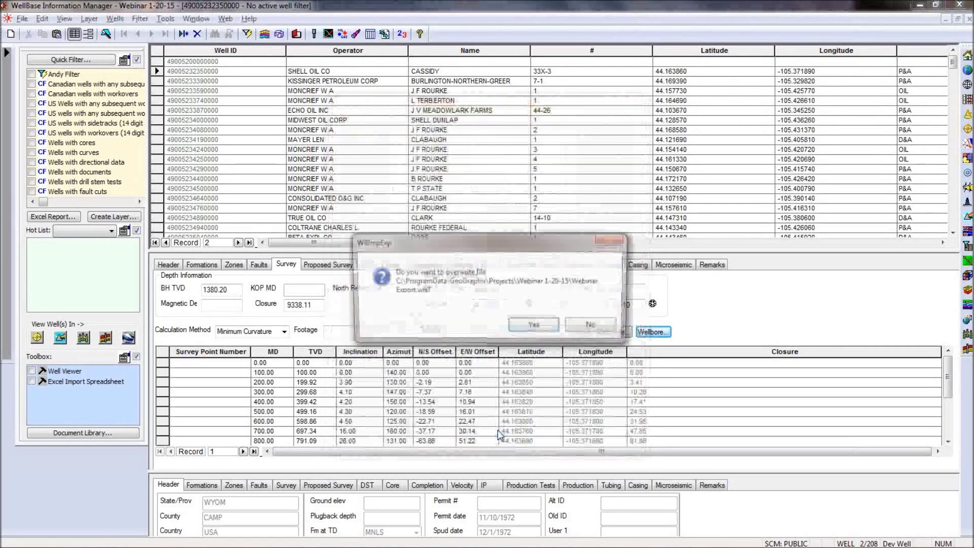
pyautogui.click(544, 325)
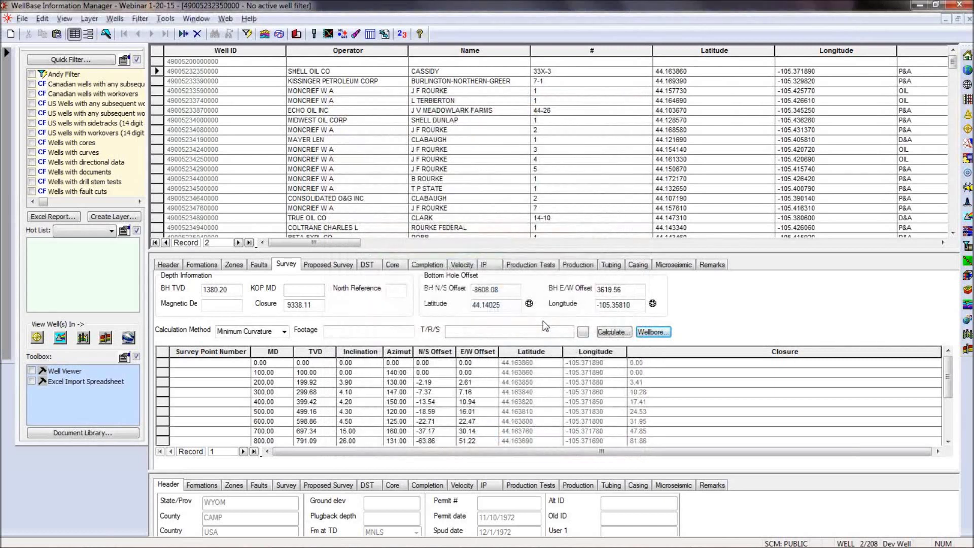
# Switch back to the PowerPoint slide show and advance to the following GeoGraphix to Petrel slide
pyautogui.hotkey('alt', 'Tab')
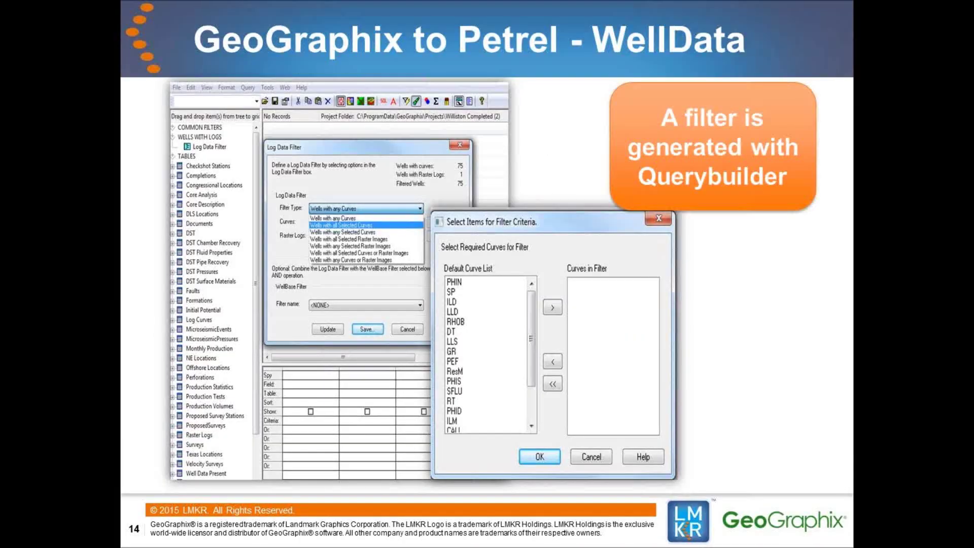
pyautogui.press('Right')
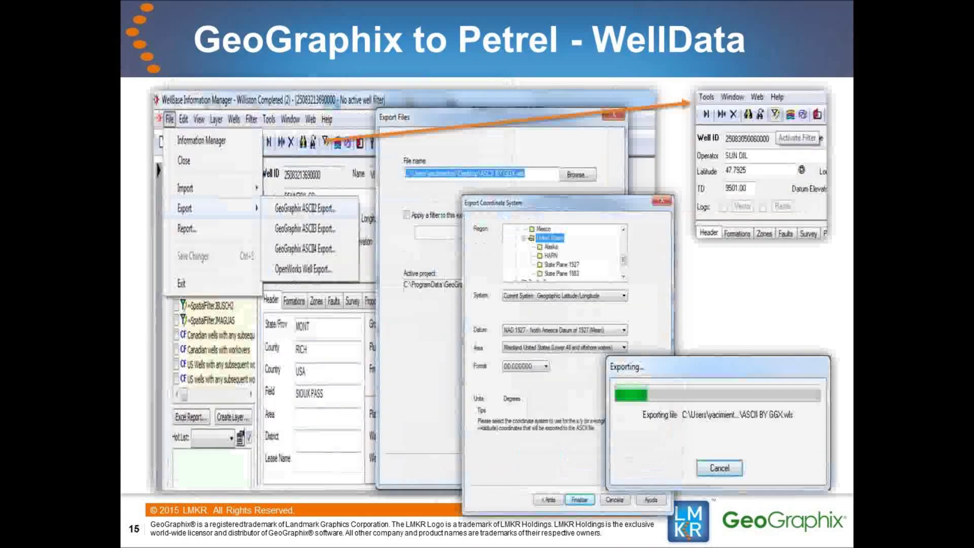